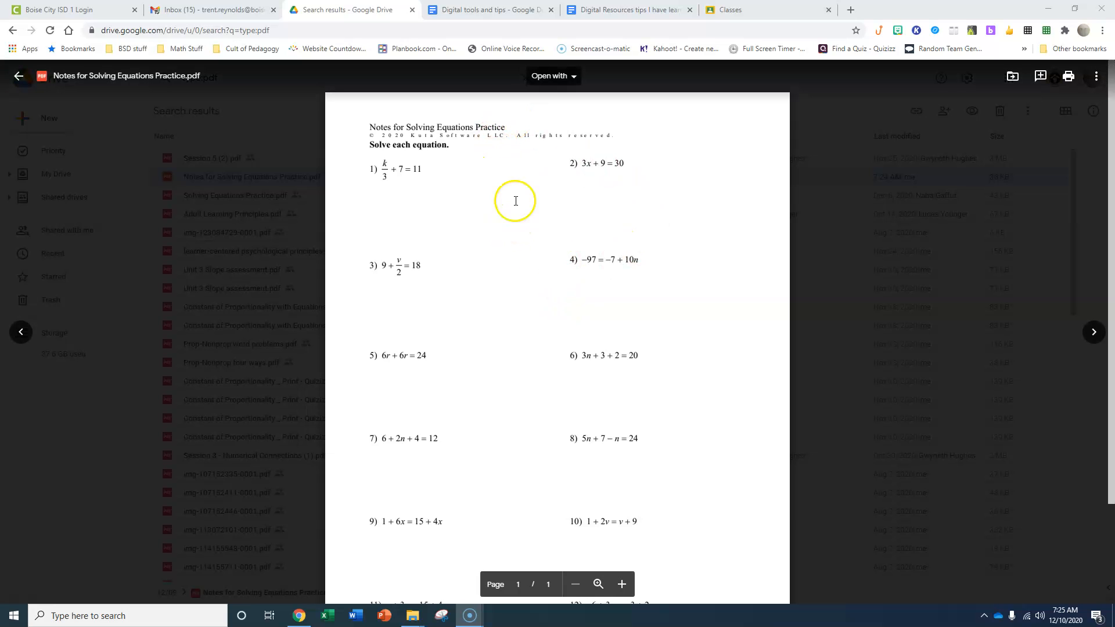
# Open Notes for Solving Equations Practice.pdf from Google Drive in Kami for annotation
pyautogui.click(569, 80)
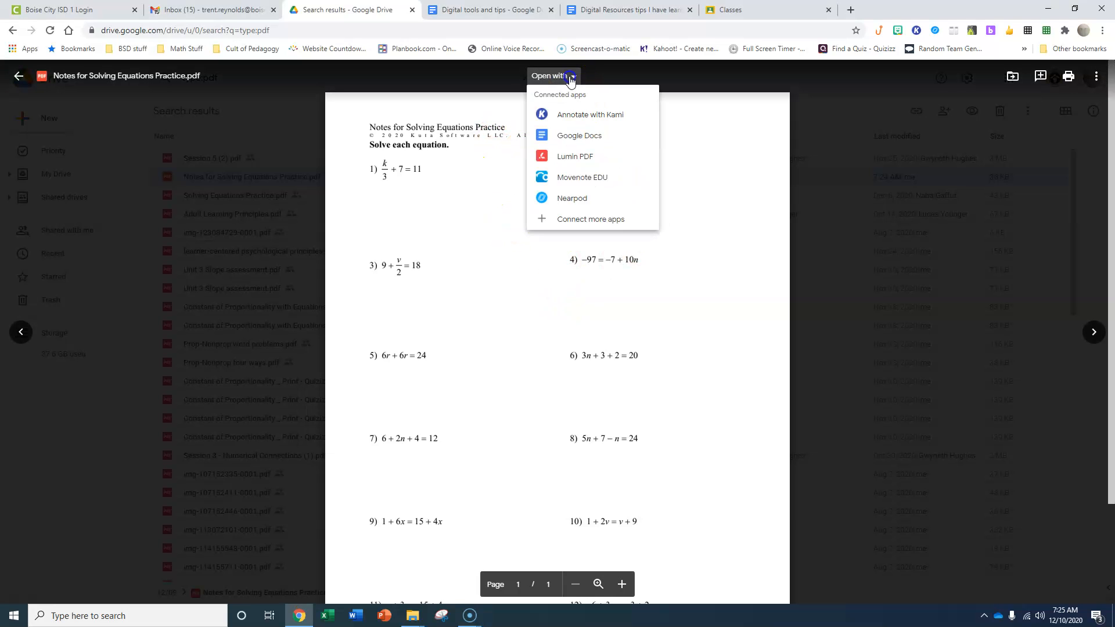
pyautogui.click(581, 118)
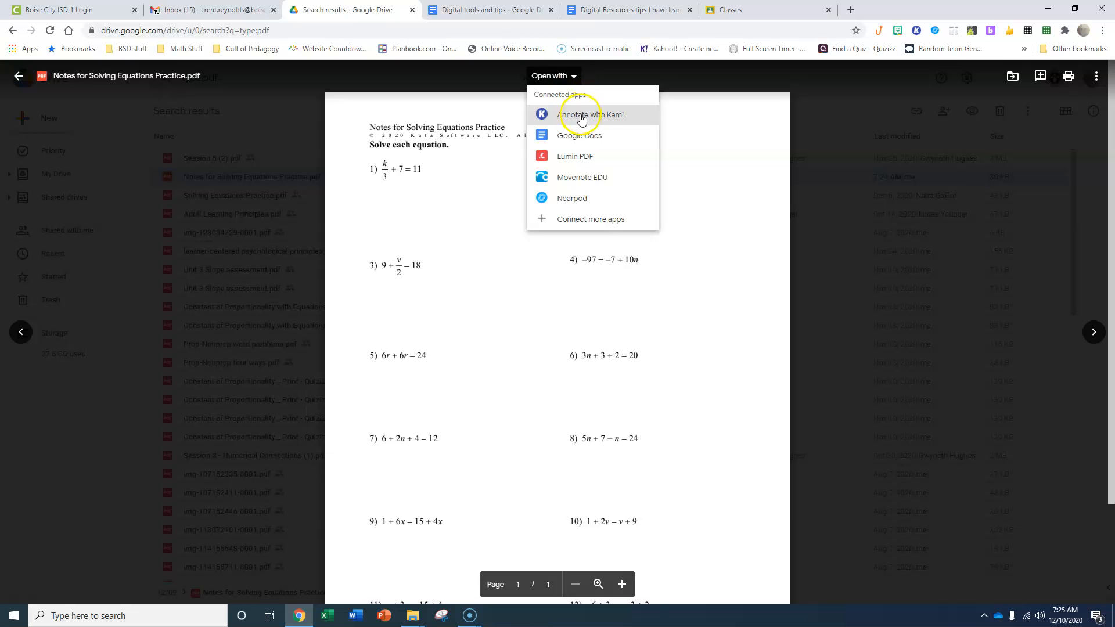
pyautogui.click(589, 139)
pyautogui.click(588, 119)
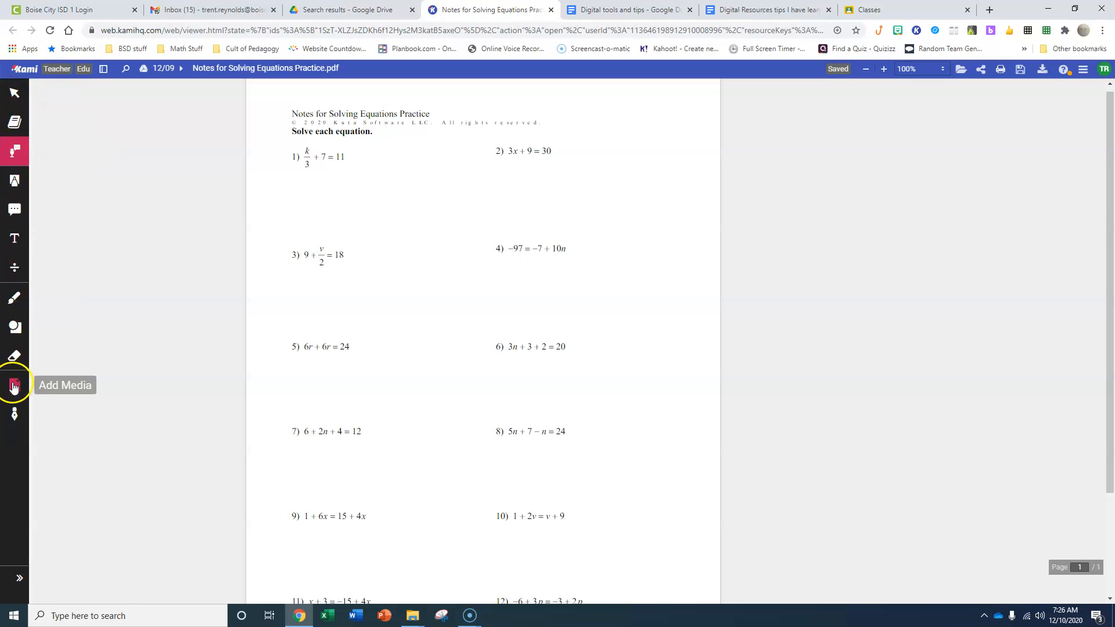
# Try Text to Speech on the worksheet title "Notes for Solving Equations Practice"
pyautogui.click(14, 98)
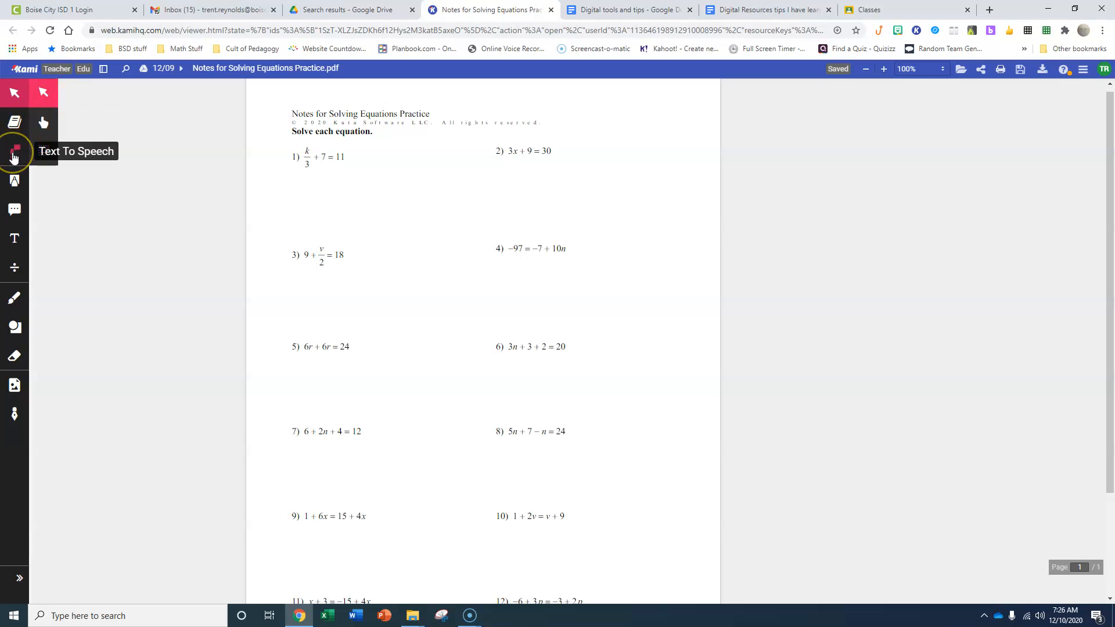
pyautogui.click(13, 154)
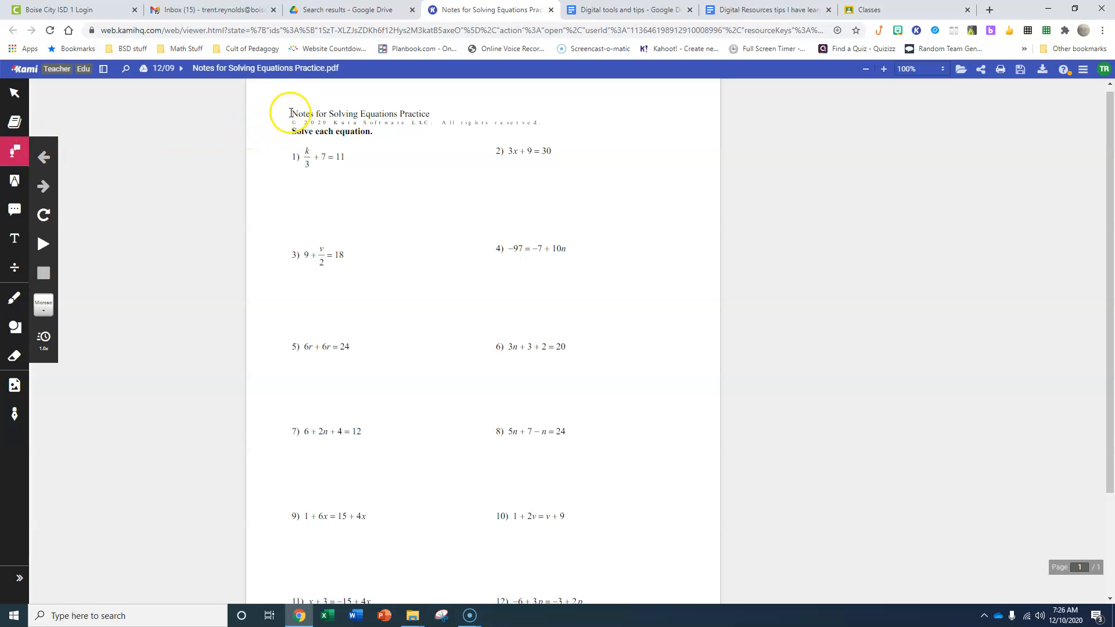
pyautogui.moveTo(291, 113); pyautogui.dragTo(430, 110)
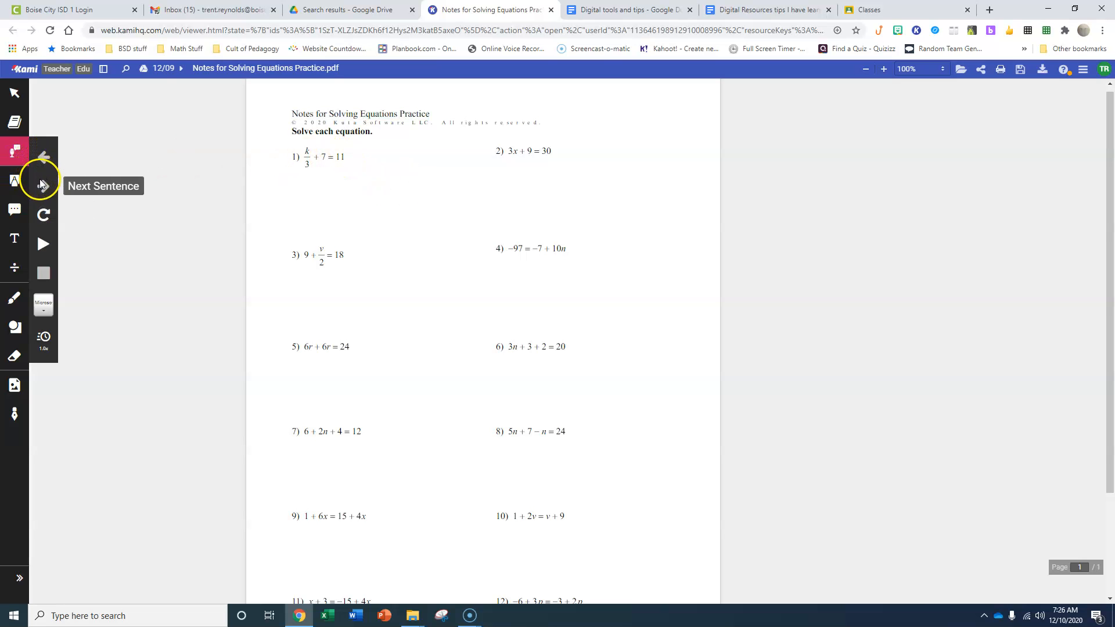
pyautogui.click(38, 223)
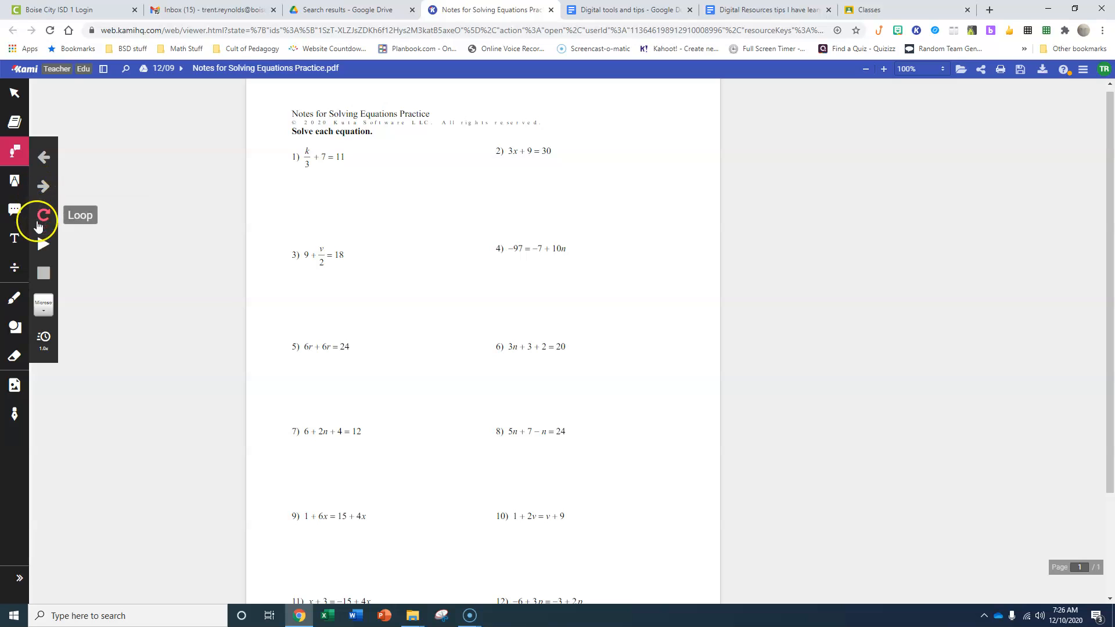
# Highlight the text of equation 2, 3x + 9 = 30, in yellow with the text highlighter
pyautogui.click(13, 182)
pyautogui.click(43, 185)
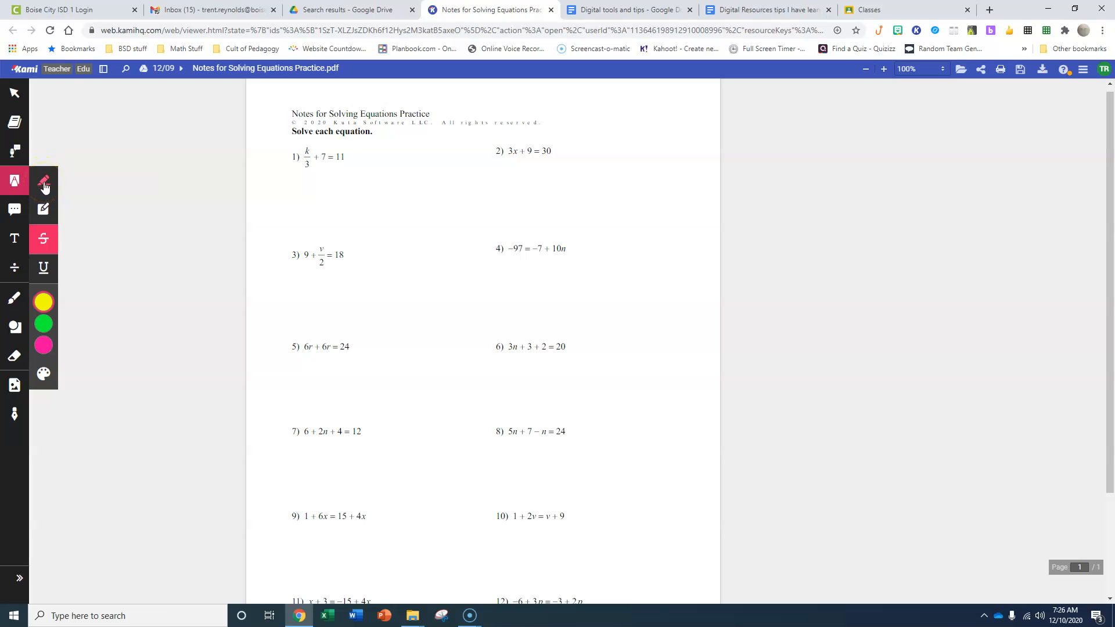
pyautogui.click(45, 186)
pyautogui.click(44, 215)
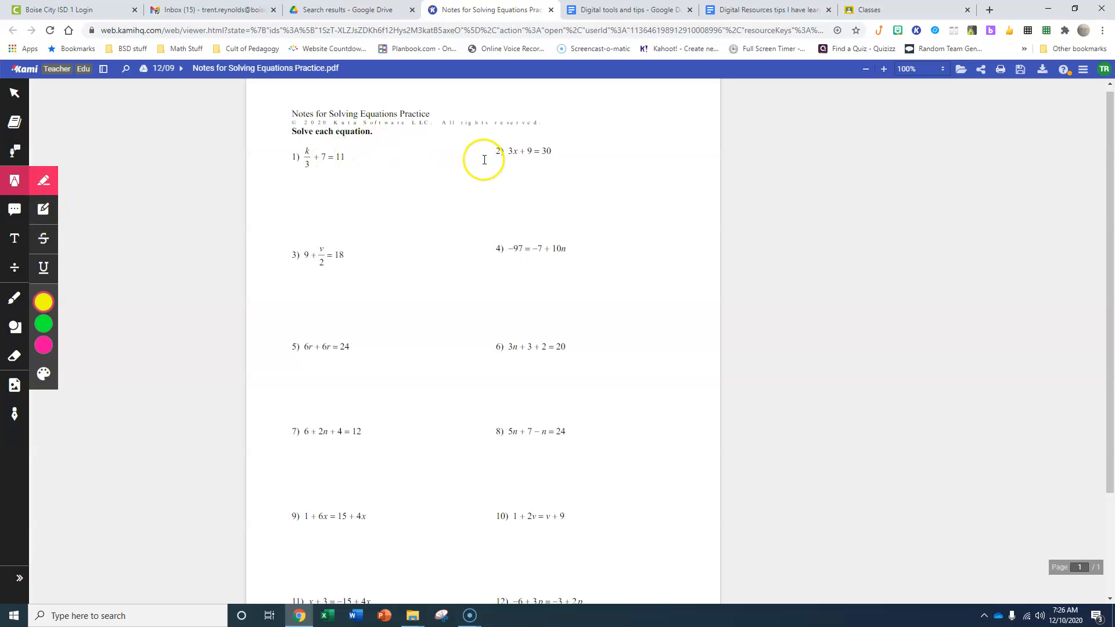
pyautogui.moveTo(501, 150); pyautogui.dragTo(551, 148)
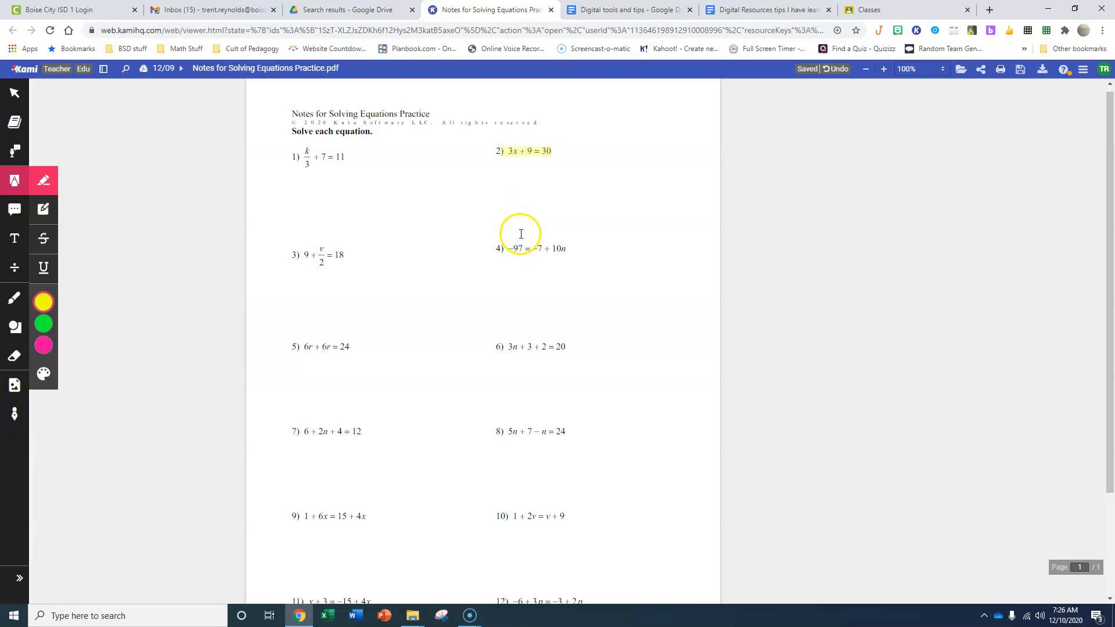
# Highlight the text of equations 1 and 3 in green, and cover equation 4 with a green box highlight
pyautogui.click(57, 334)
pyautogui.moveTo(292, 154); pyautogui.dragTo(366, 154)
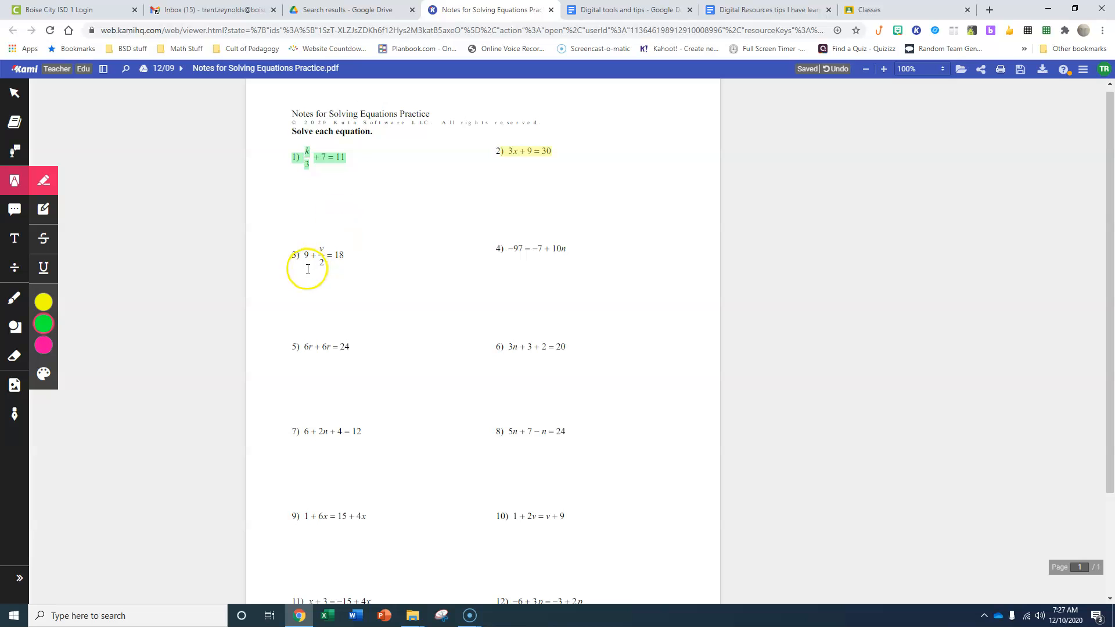
pyautogui.moveTo(295, 253); pyautogui.dragTo(356, 260)
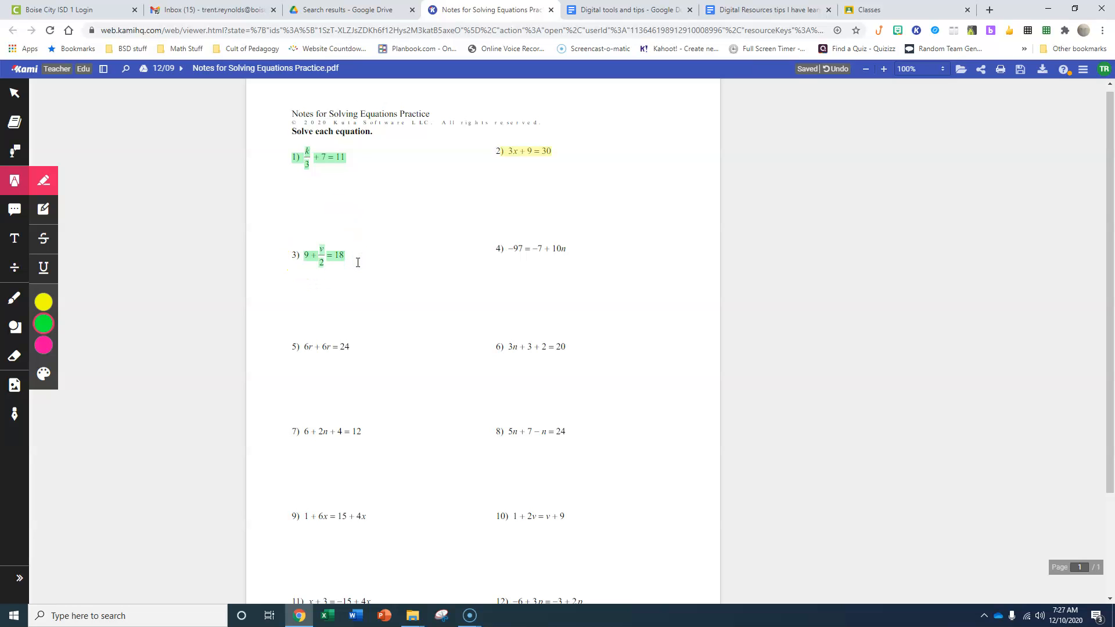
pyautogui.click(44, 210)
pyautogui.moveTo(493, 236)
pyautogui.mouseDown()
pyautogui.moveTo(535, 261)
pyautogui.moveTo(570, 261)
pyautogui.mouseUp()
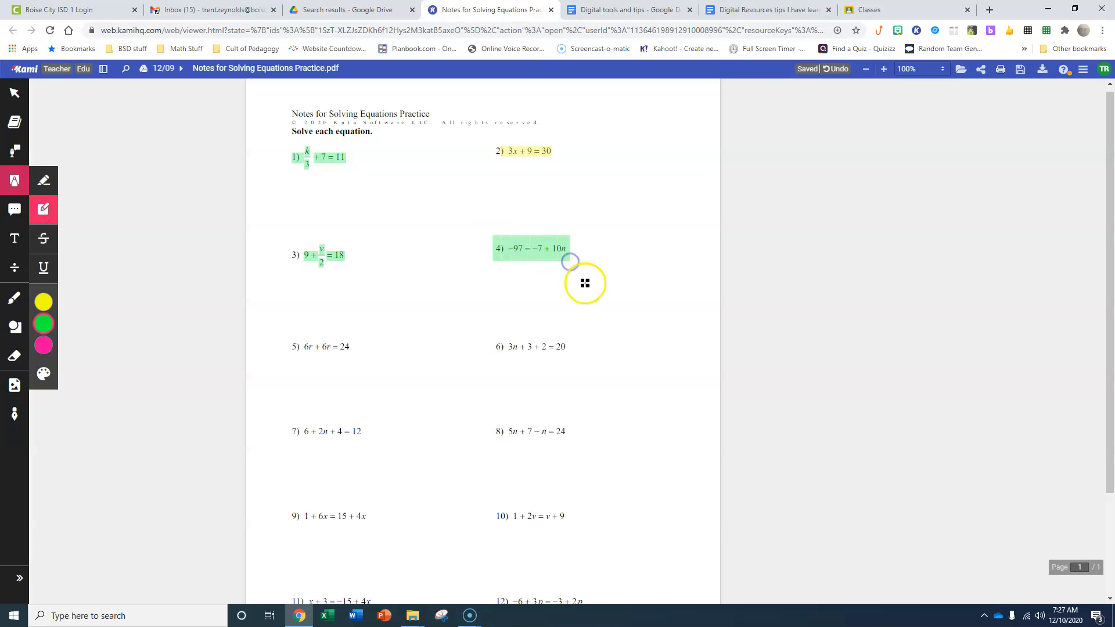
pyautogui.moveTo(43, 355)
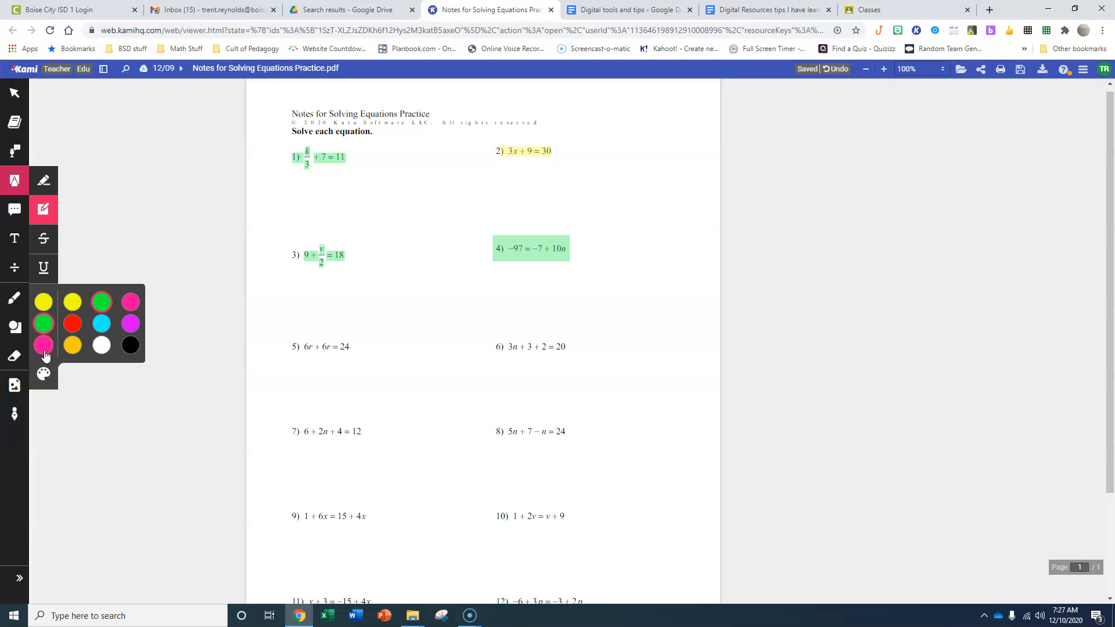
pyautogui.click(43, 239)
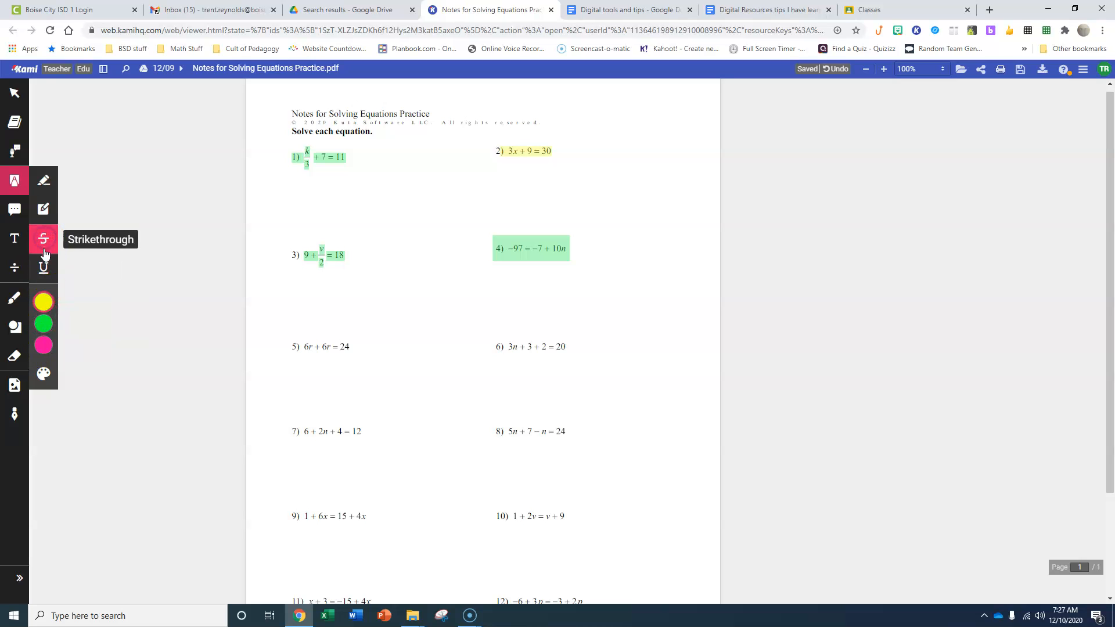
pyautogui.click(46, 292)
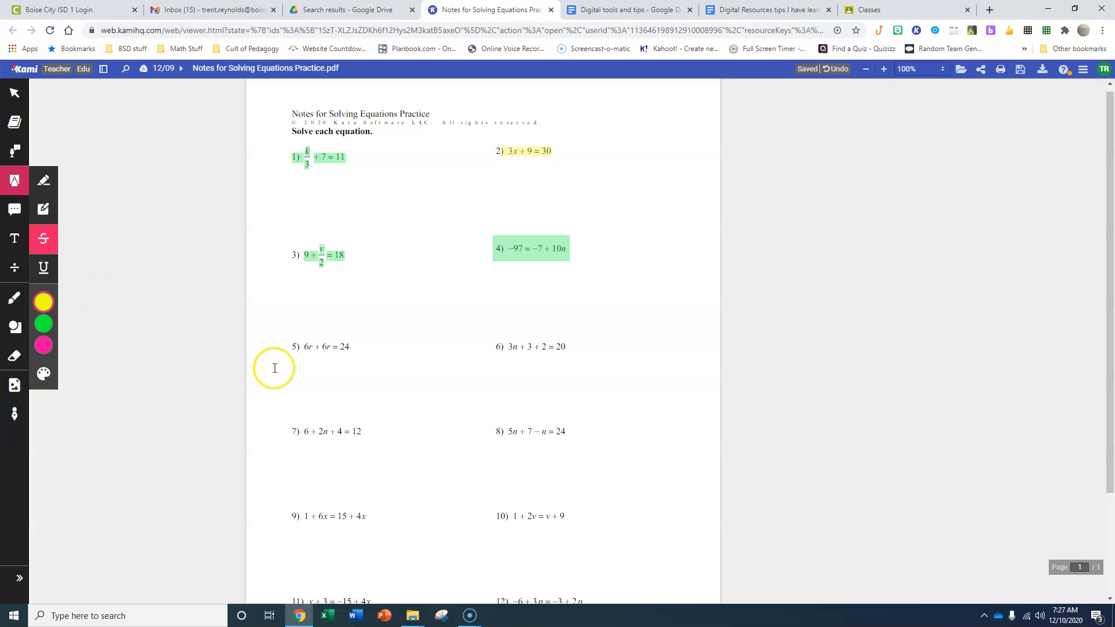
# Add a yellow text comment reading "20?" at the end of equation 6
pyautogui.click(15, 209)
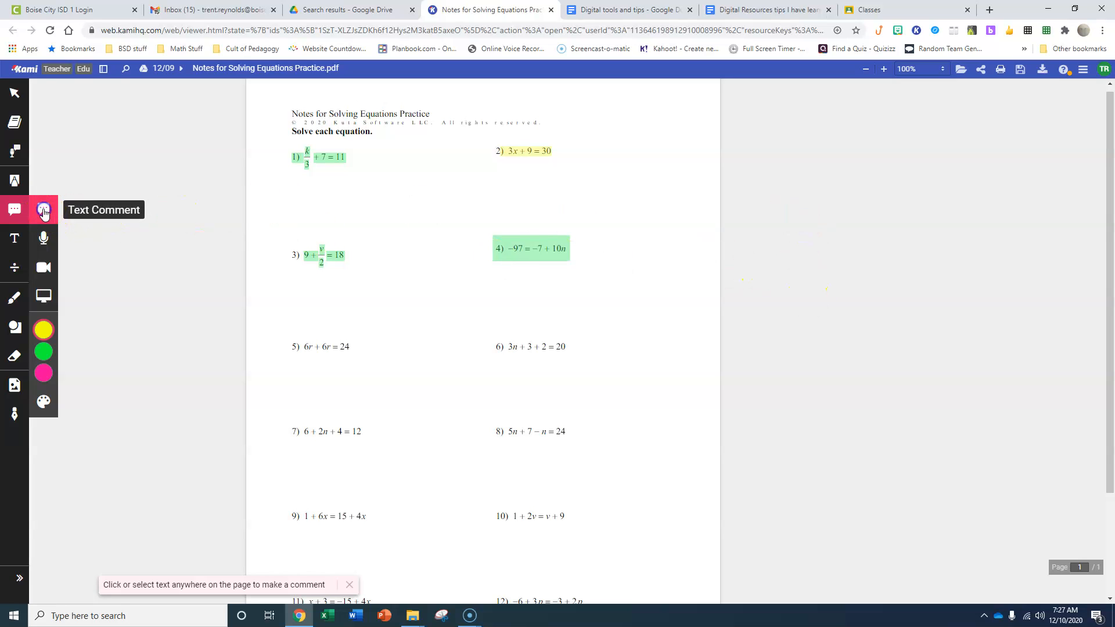
pyautogui.click(564, 345)
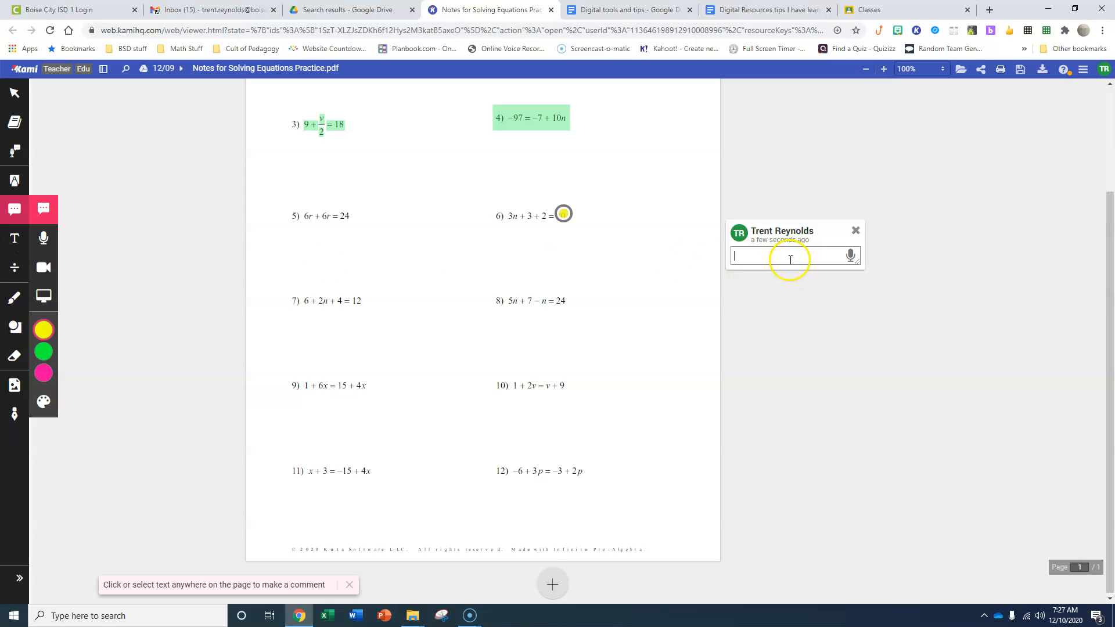
pyautogui.write('230')
pyautogui.press('BackSpace')
pyautogui.press('BackSpace')
pyautogui.write('0?')
pyautogui.click(502, 220)
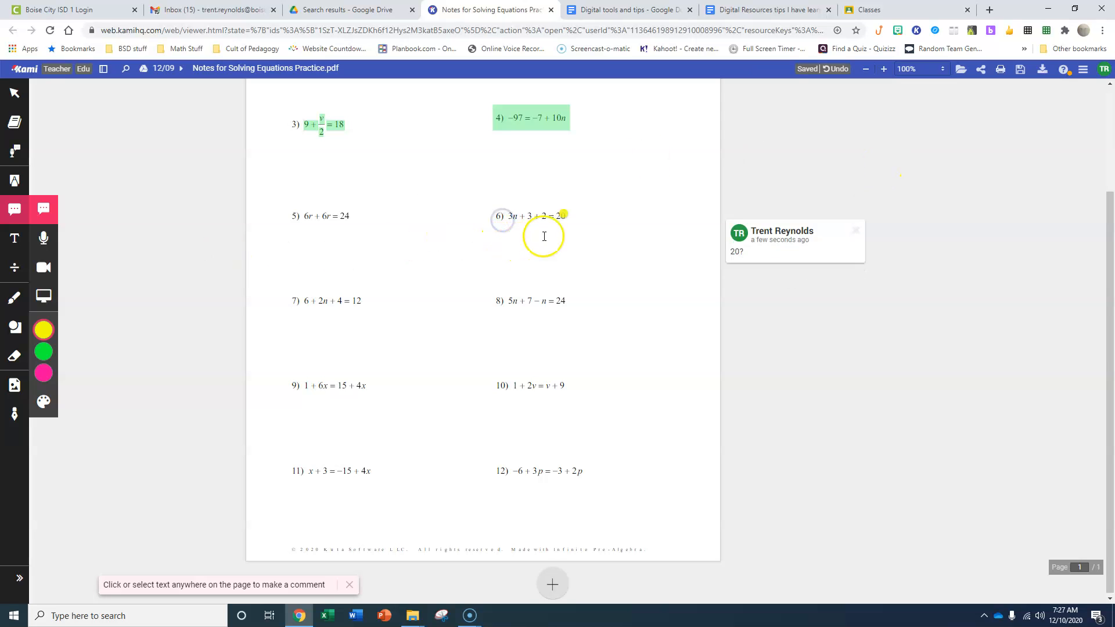
pyautogui.click(562, 214)
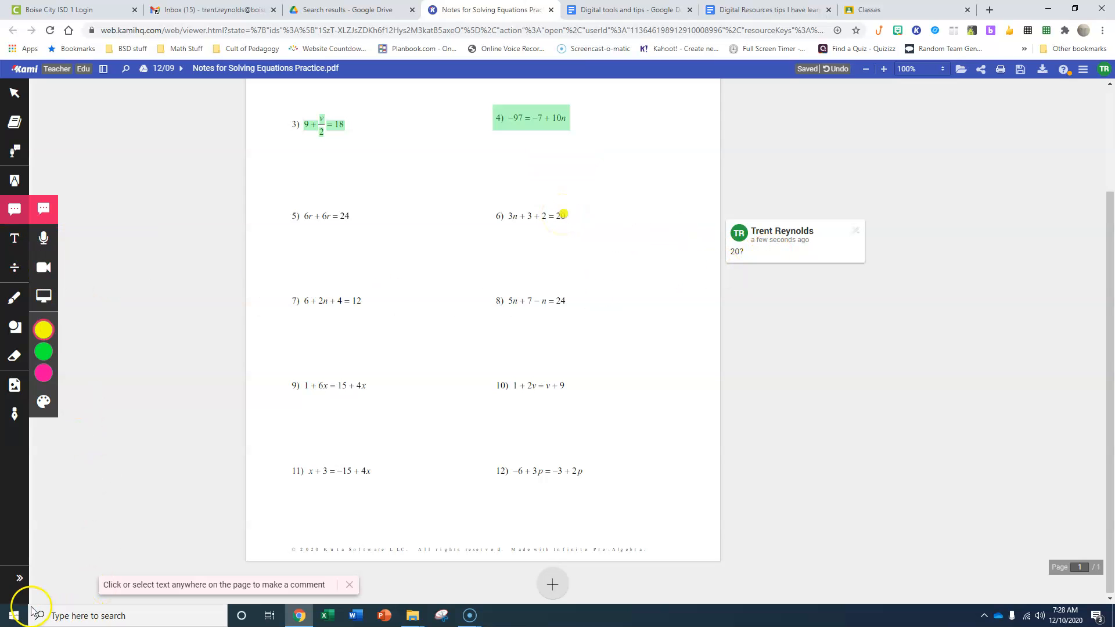
# Record an audio comment of about 13 seconds at the end of equation 8
pyautogui.click(44, 238)
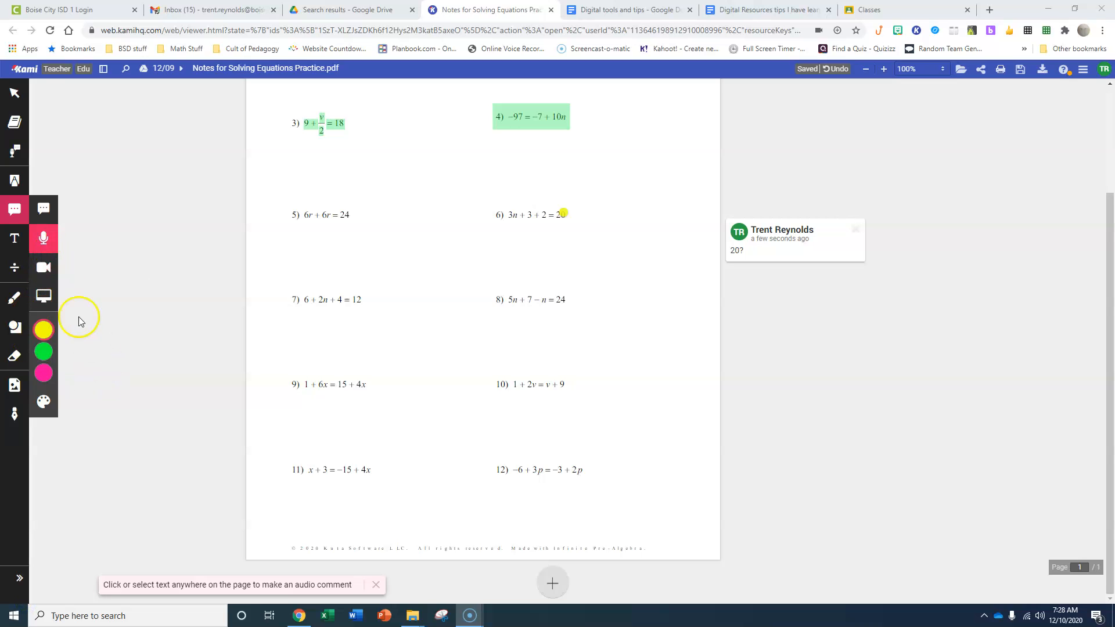
pyautogui.click(45, 247)
pyautogui.click(571, 297)
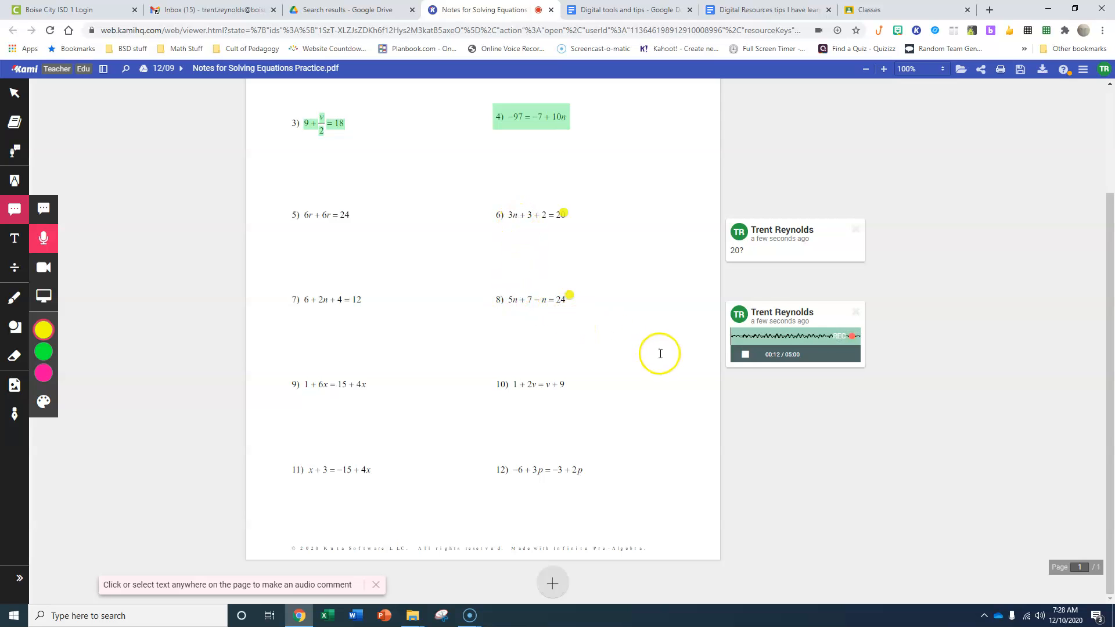
pyautogui.click(745, 354)
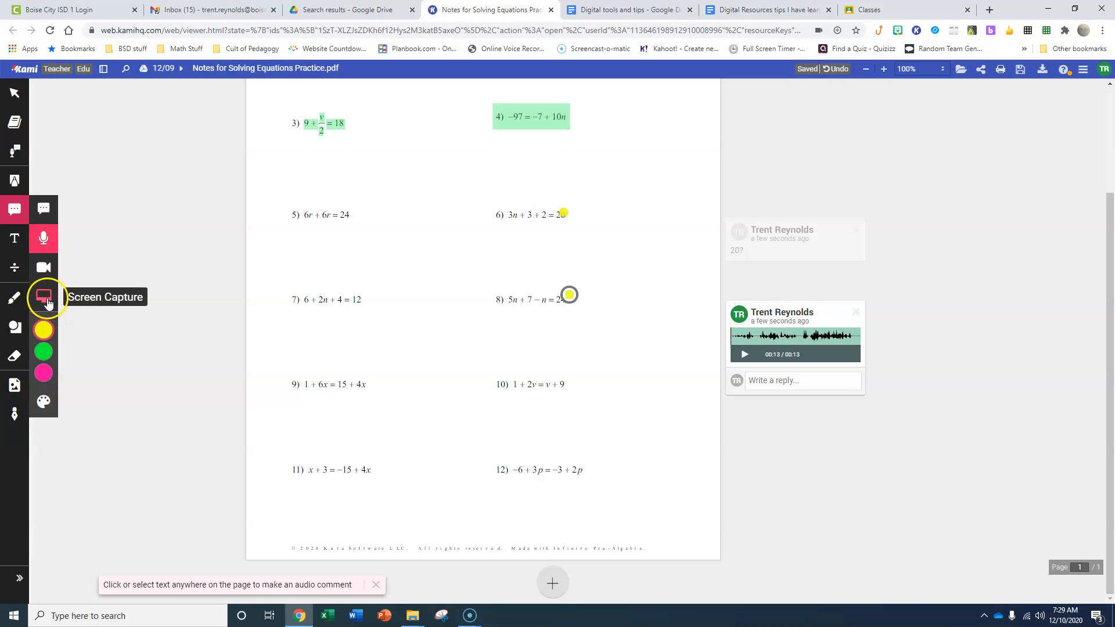
# Add a red 18 px text box reading "12r?" just below equation 5
pyautogui.moveTo(45, 386)
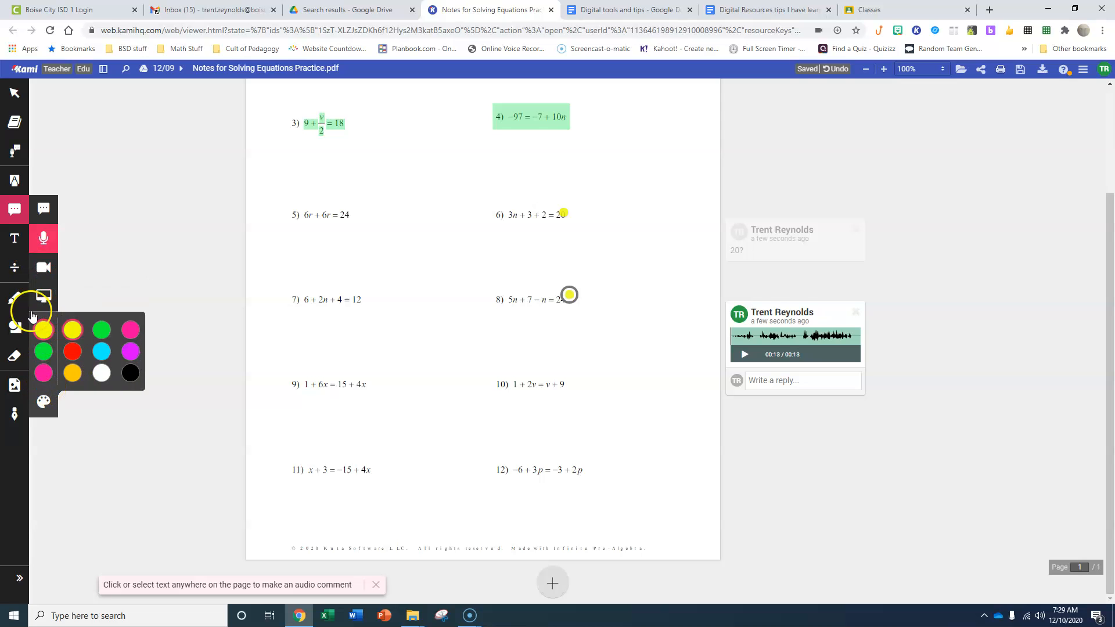
pyautogui.click(13, 246)
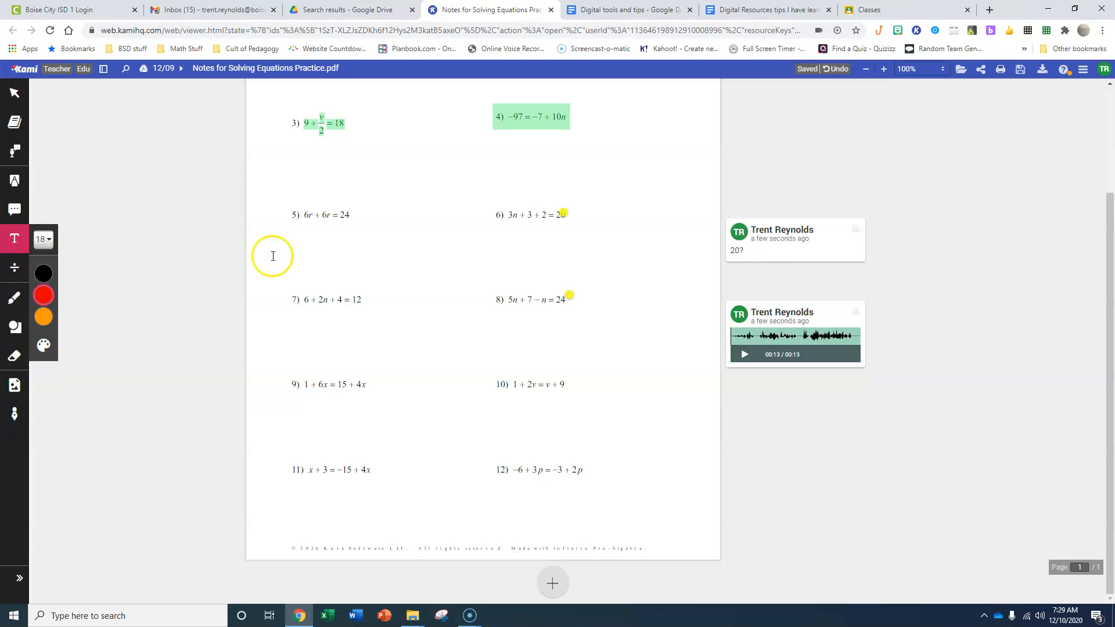
pyautogui.click(291, 238)
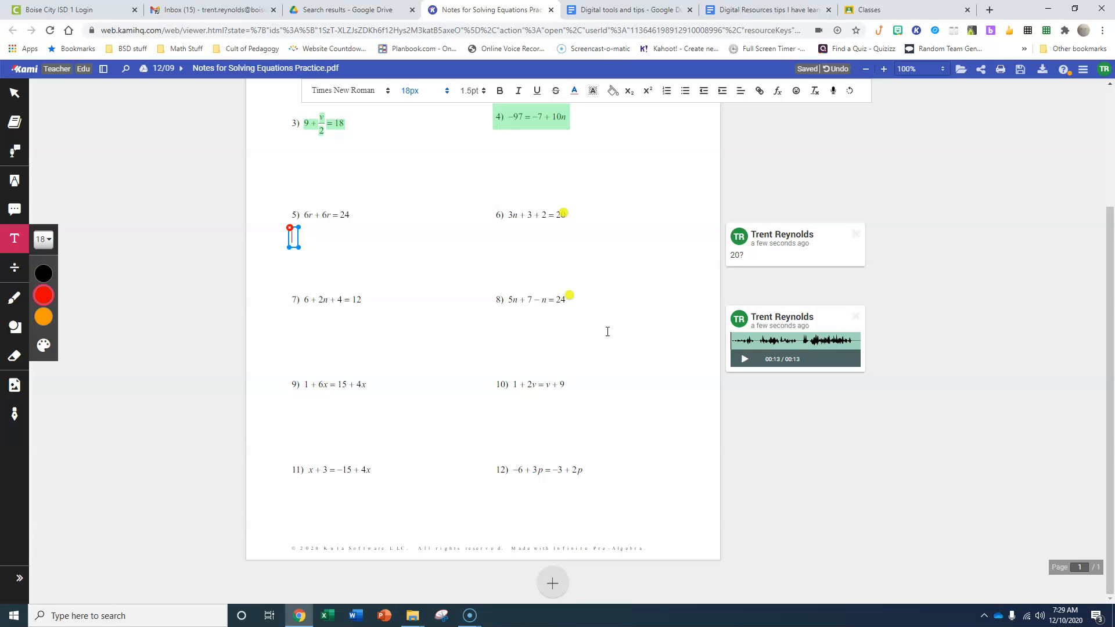
pyautogui.write('?')
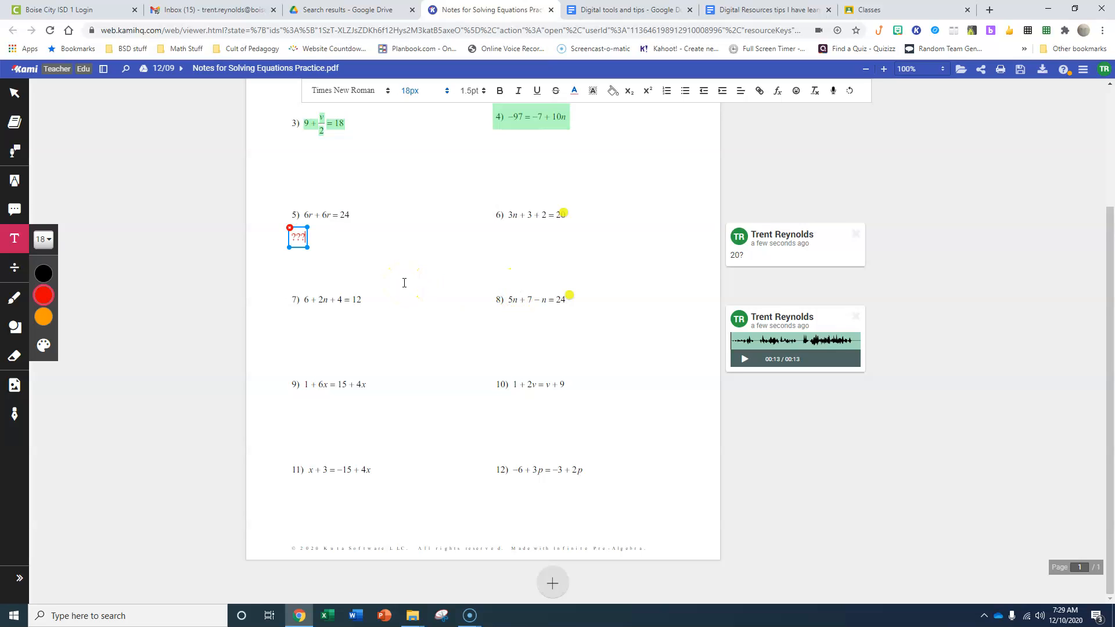
pyautogui.press('BackSpace')
pyautogui.press('BackSpace')
pyautogui.press('BackSpace')
pyautogui.click(12, 270)
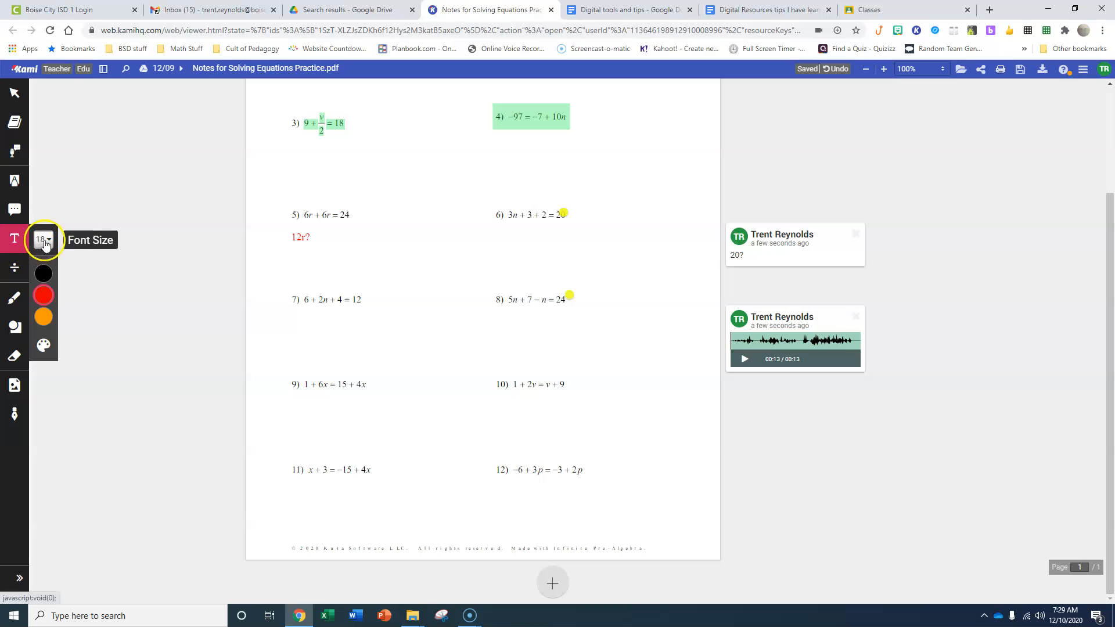
pyautogui.click(45, 244)
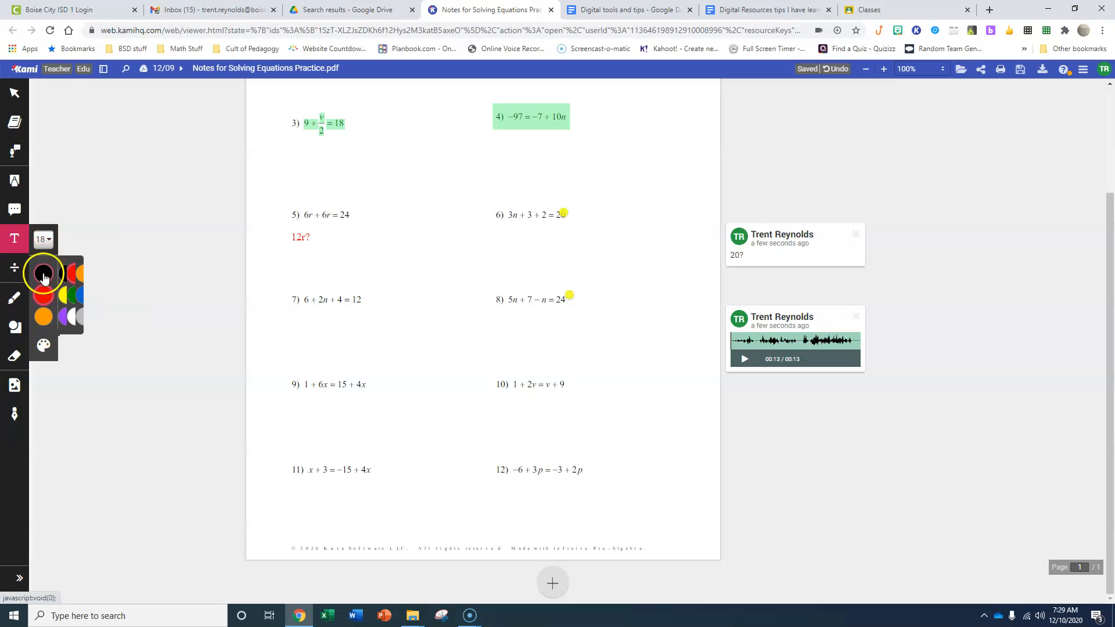
pyautogui.click(346, 236)
pyautogui.click(296, 268)
pyautogui.click(338, 271)
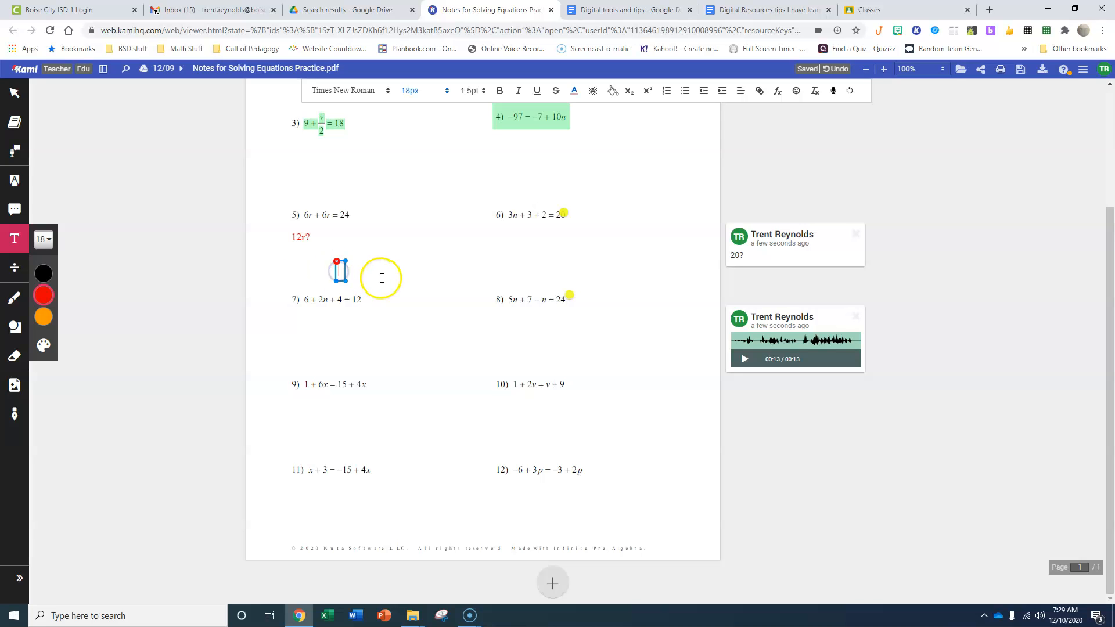
pyautogui.click(462, 335)
pyautogui.click(530, 330)
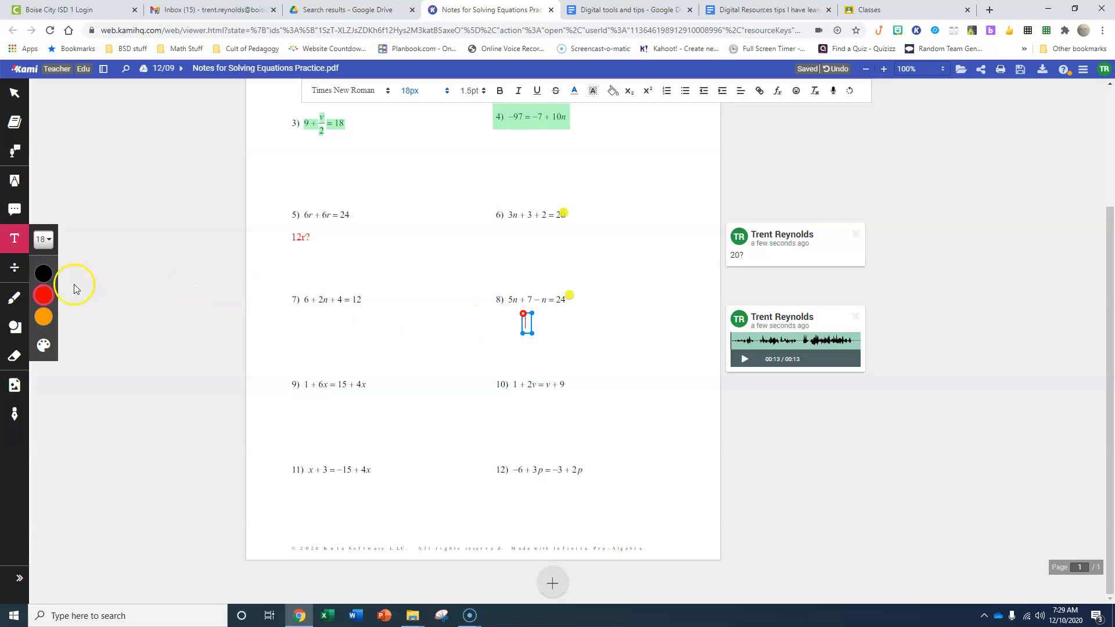
# Add a red size 20 equation reading 3n + 5 = 20 just below equation 6
pyautogui.click(15, 270)
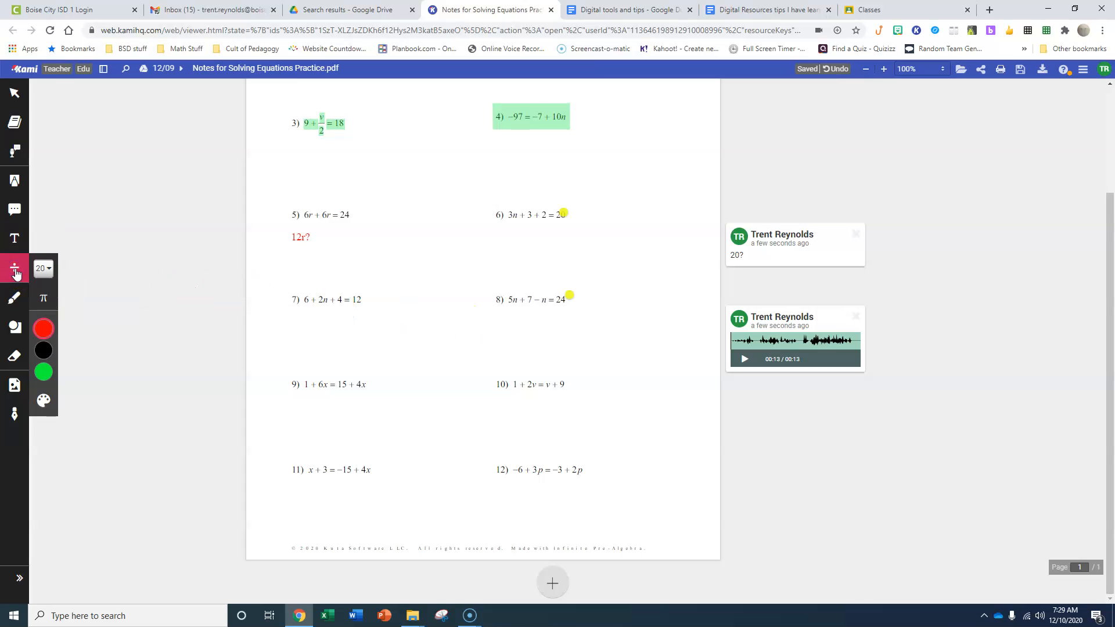
pyautogui.click(20, 269)
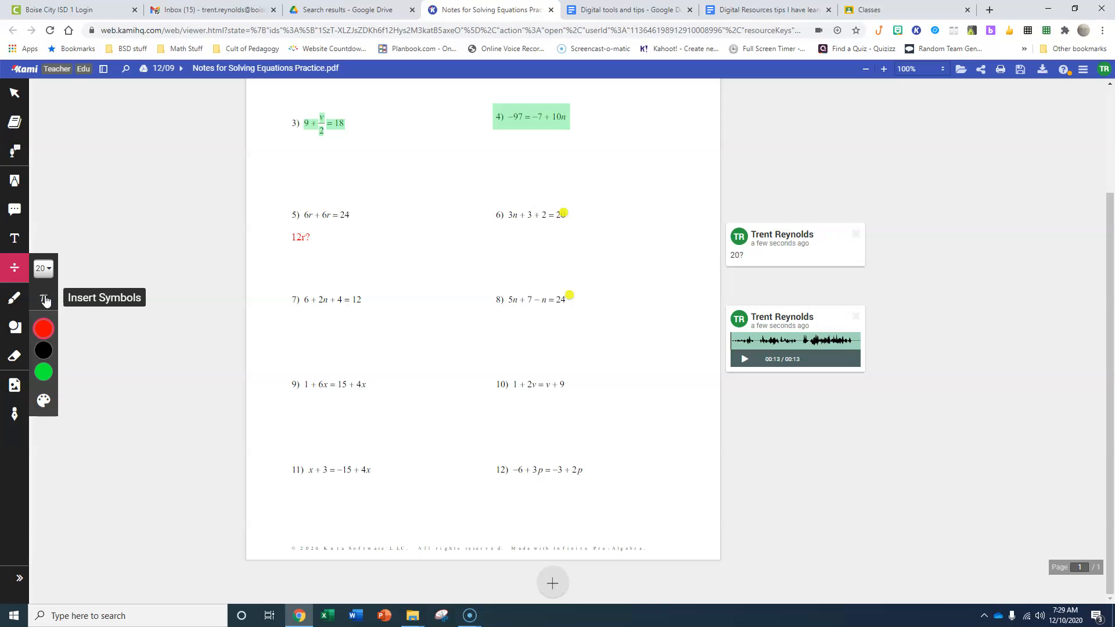
pyautogui.click(46, 301)
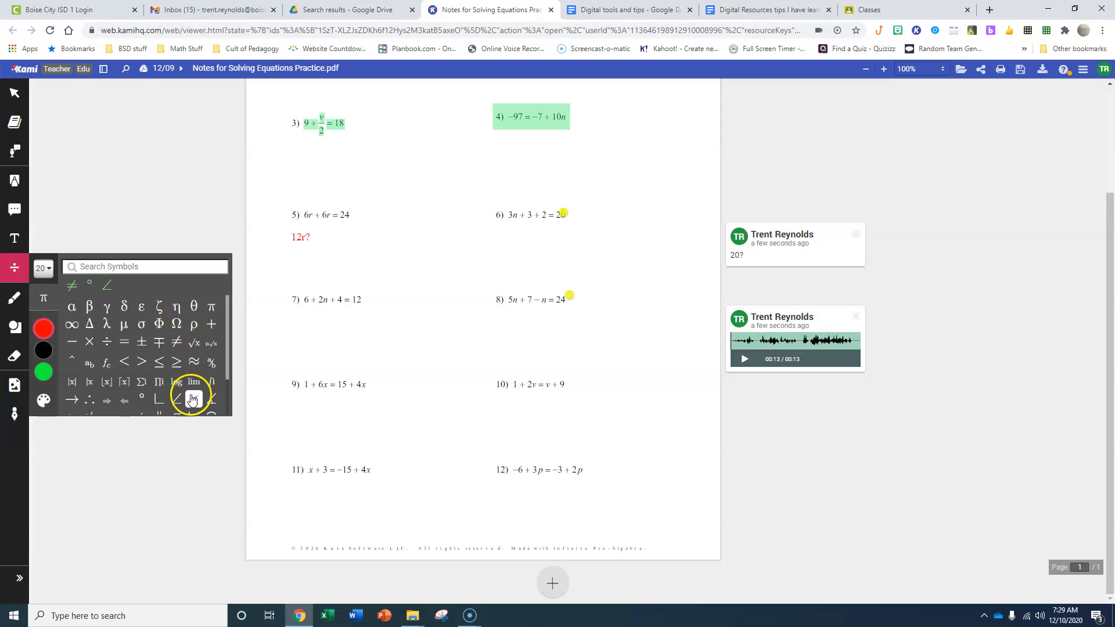
pyautogui.scroll(-1, 181, 381)
pyautogui.scroll(2, 180, 372)
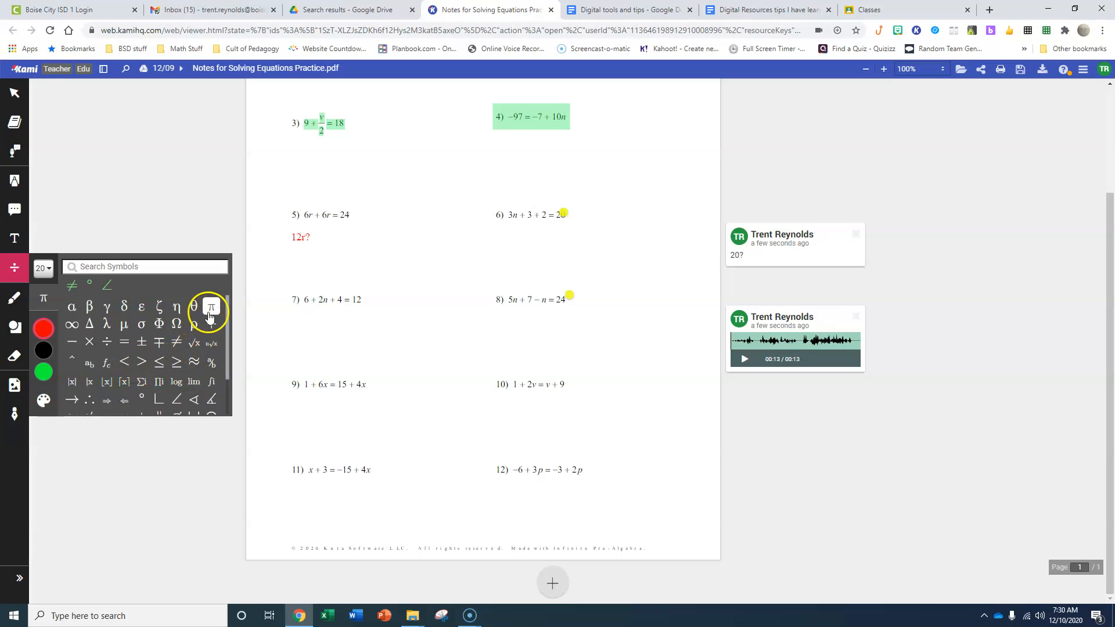
pyautogui.click(14, 271)
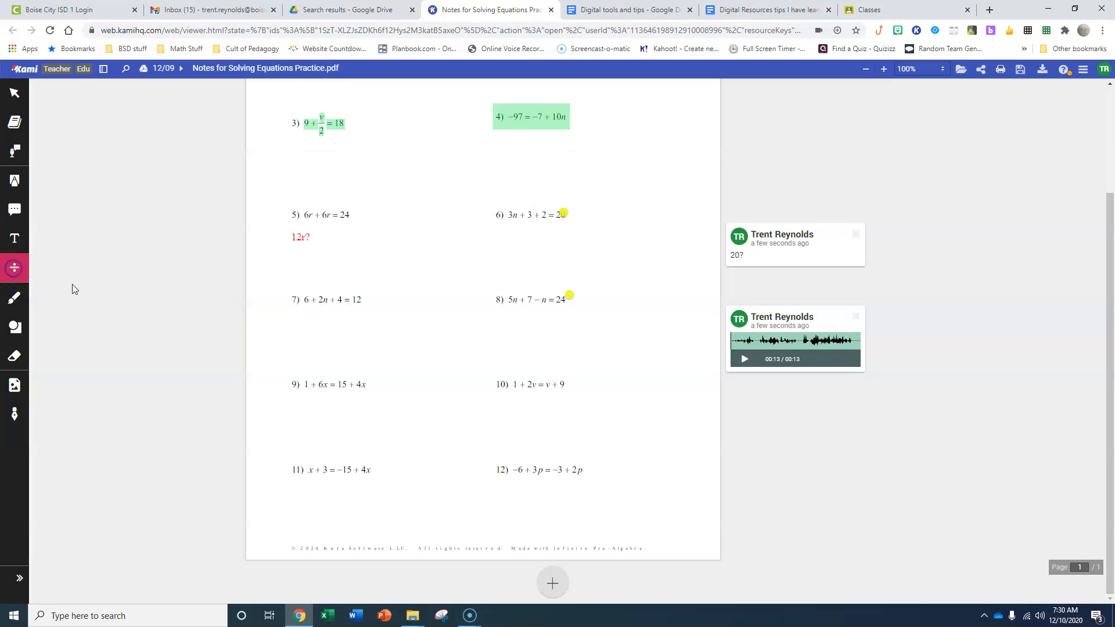
pyautogui.click(505, 232)
pyautogui.click(793, 358)
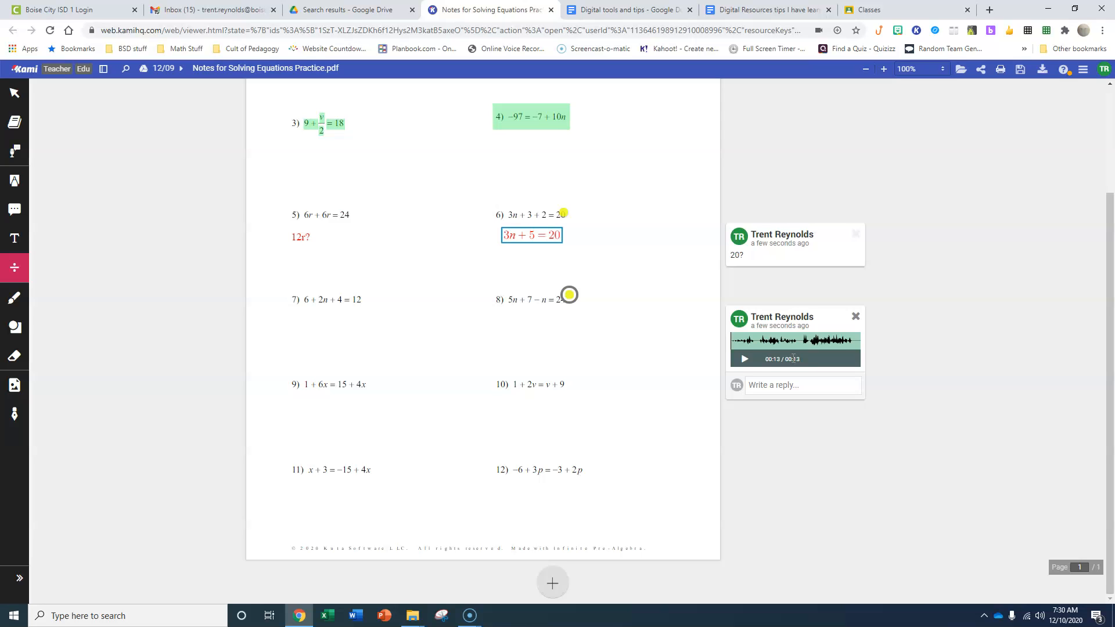
# Add a red 18 px text box reading "3n+5=20" and place it directly beside the matching equation below equation 6
pyautogui.click(15, 242)
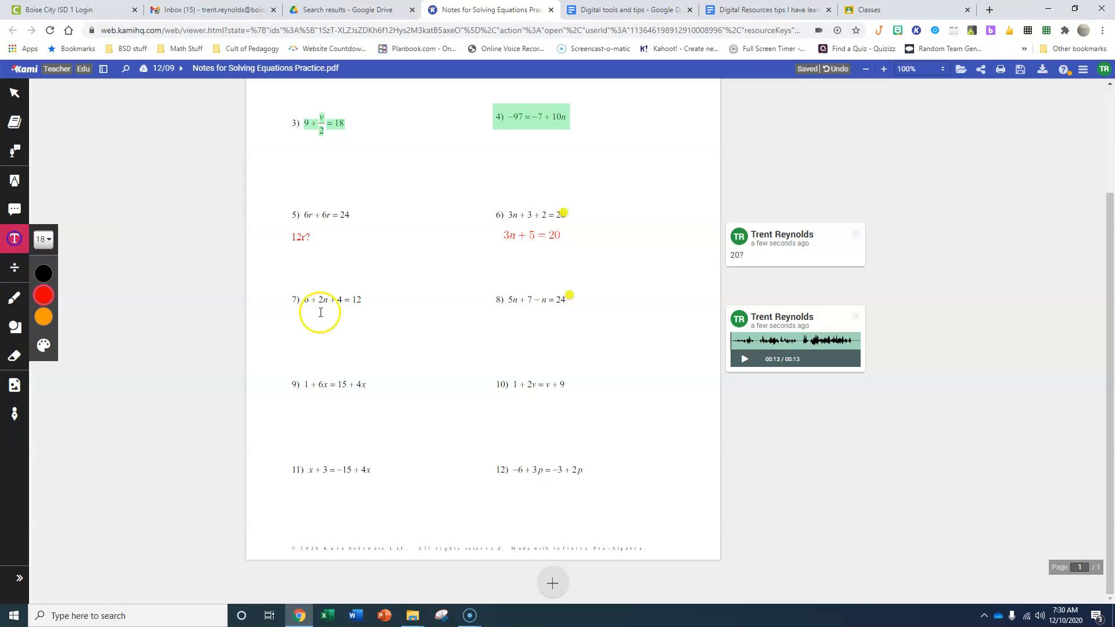
pyautogui.click(413, 237)
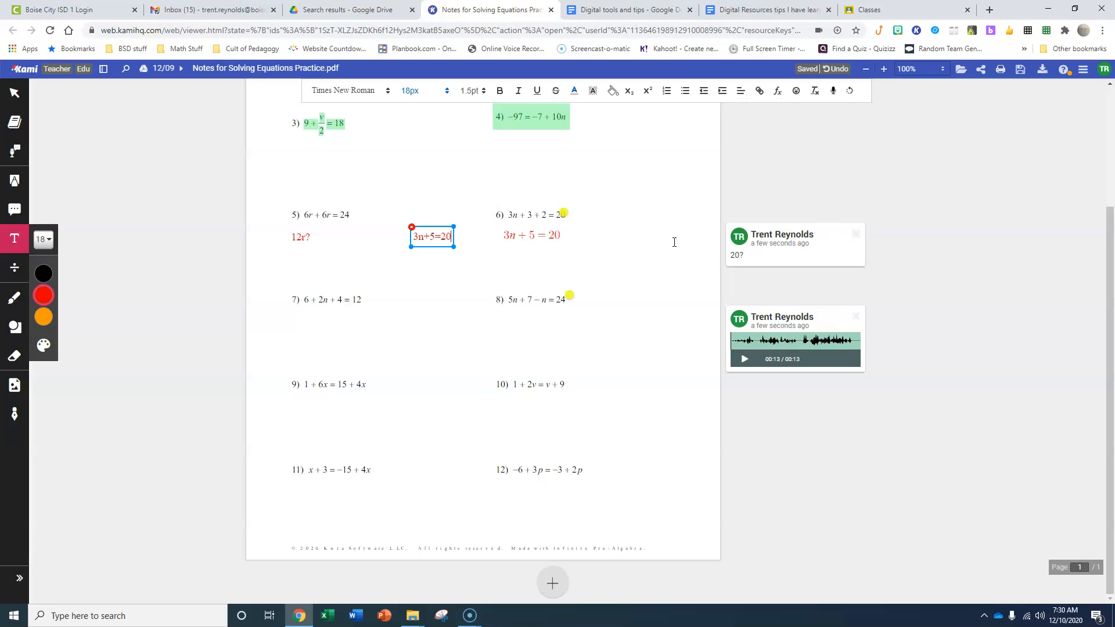
pyautogui.moveTo(433, 226); pyautogui.dragTo(475, 226)
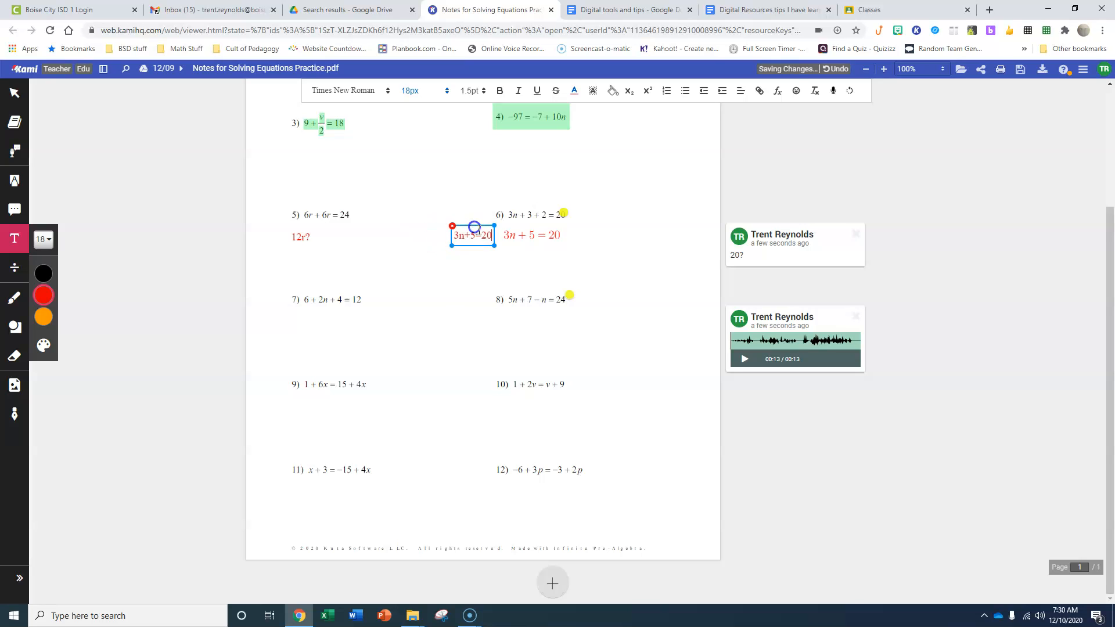
pyautogui.click(554, 237)
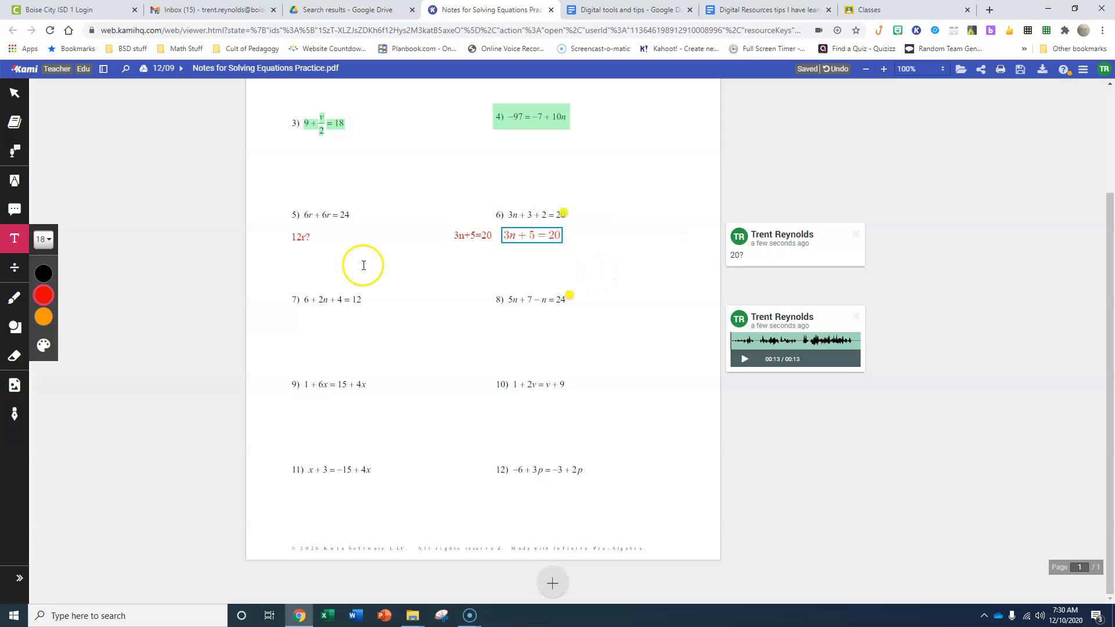
# Add a red −5 equation below each side of the 3n + 5 = 20 equation
pyautogui.click(14, 267)
pyautogui.click(507, 251)
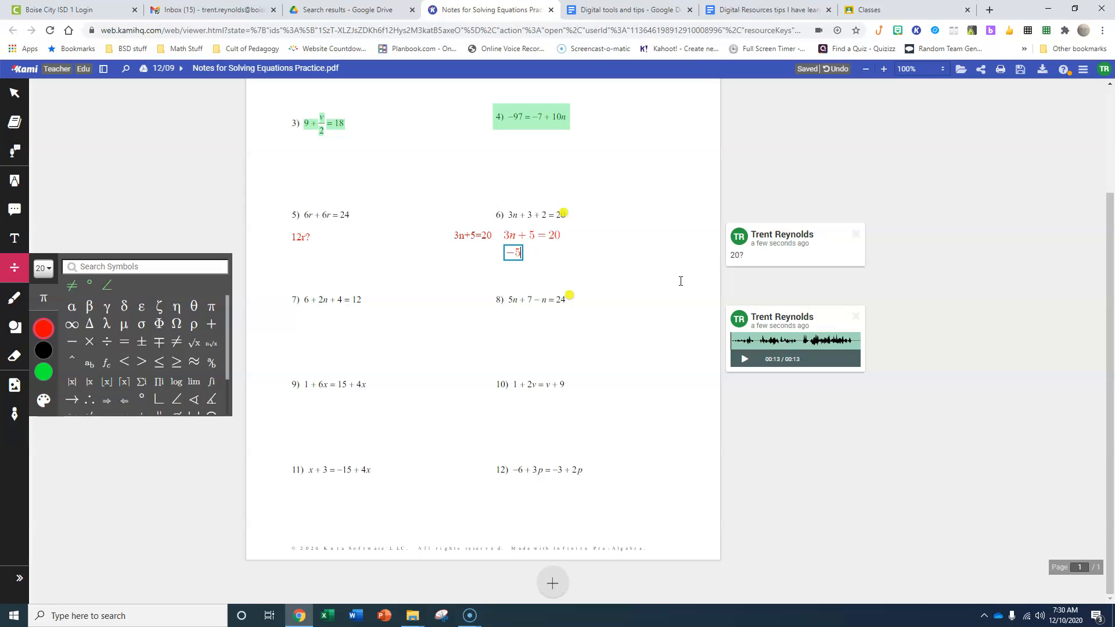
pyautogui.click(565, 252)
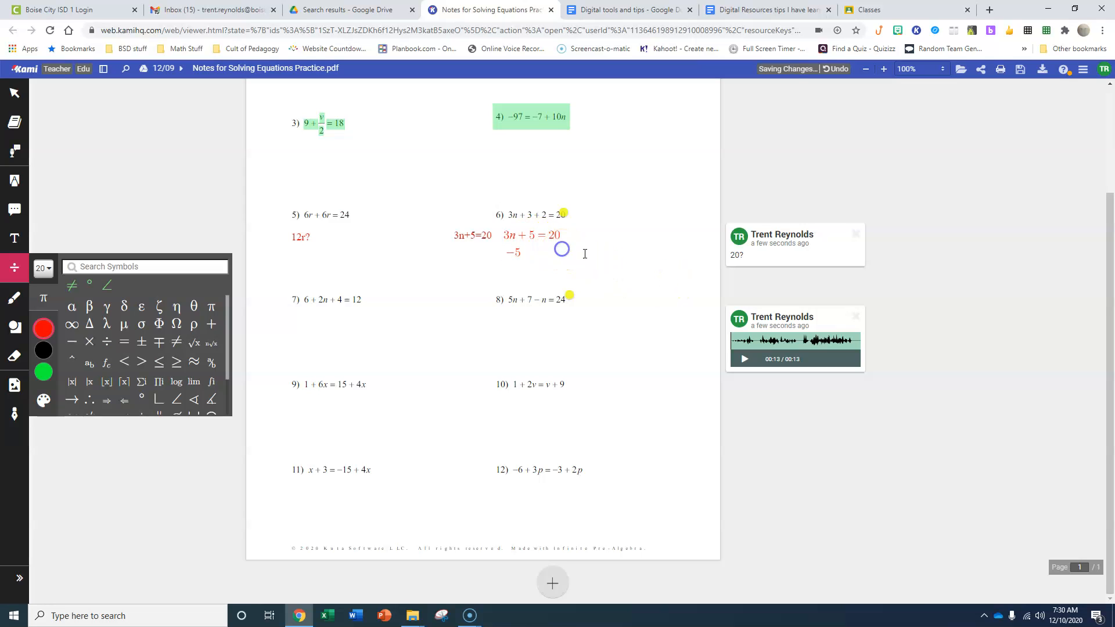
pyautogui.click(553, 251)
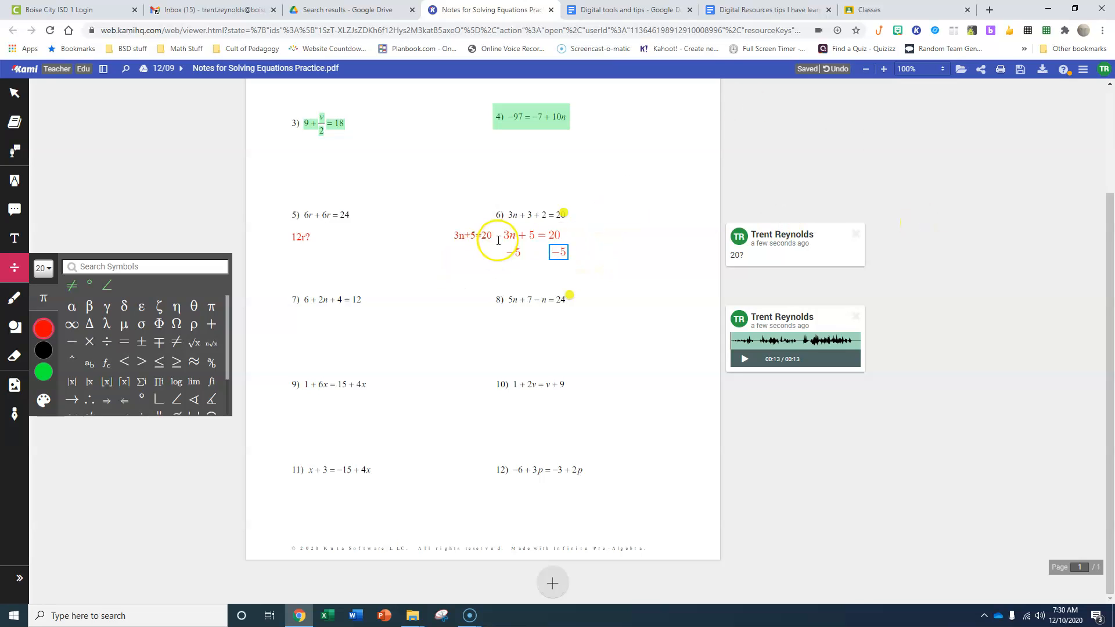
# Add a red equation reading 3n = 15 below the two −5 terms and move it slightly upward
pyautogui.click(520, 267)
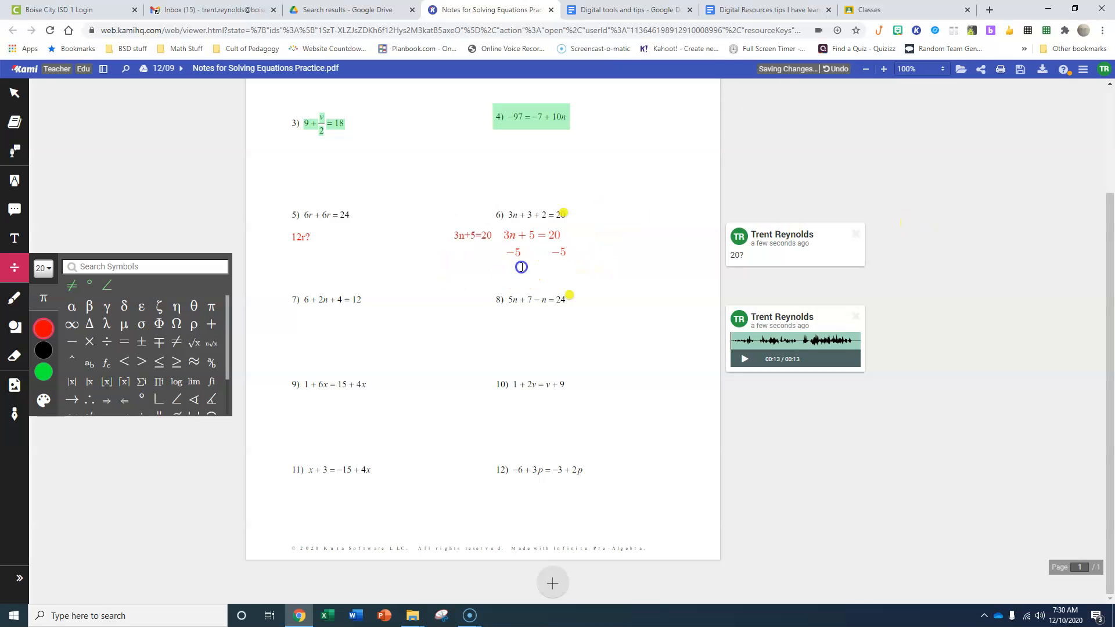
pyautogui.click(519, 264)
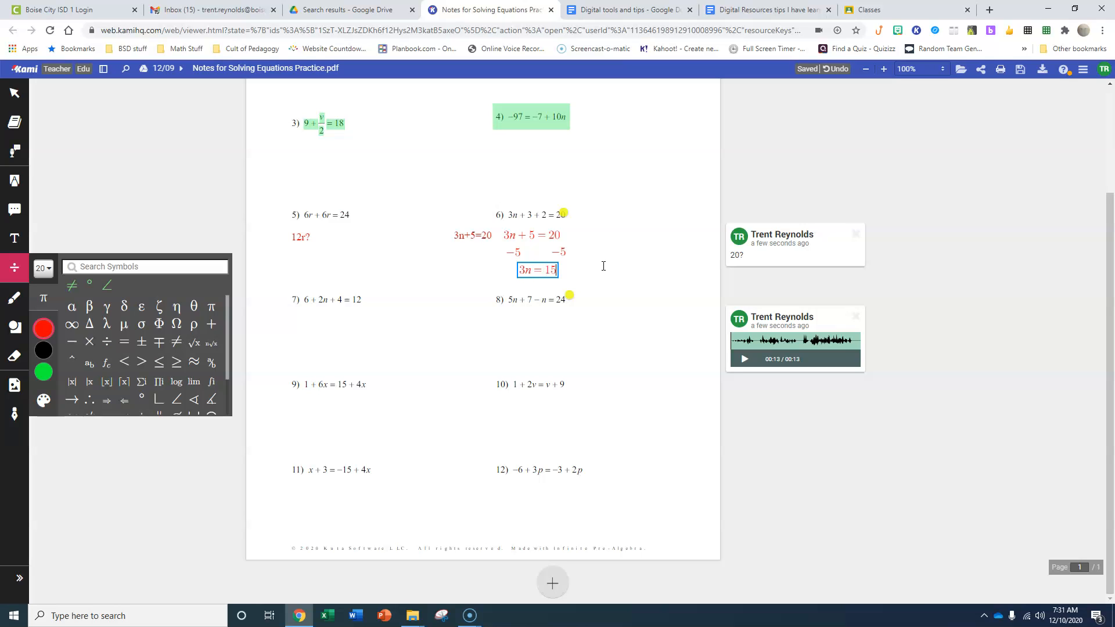
pyautogui.click(546, 265)
pyautogui.moveTo(511, 240); pyautogui.dragTo(511, 235)
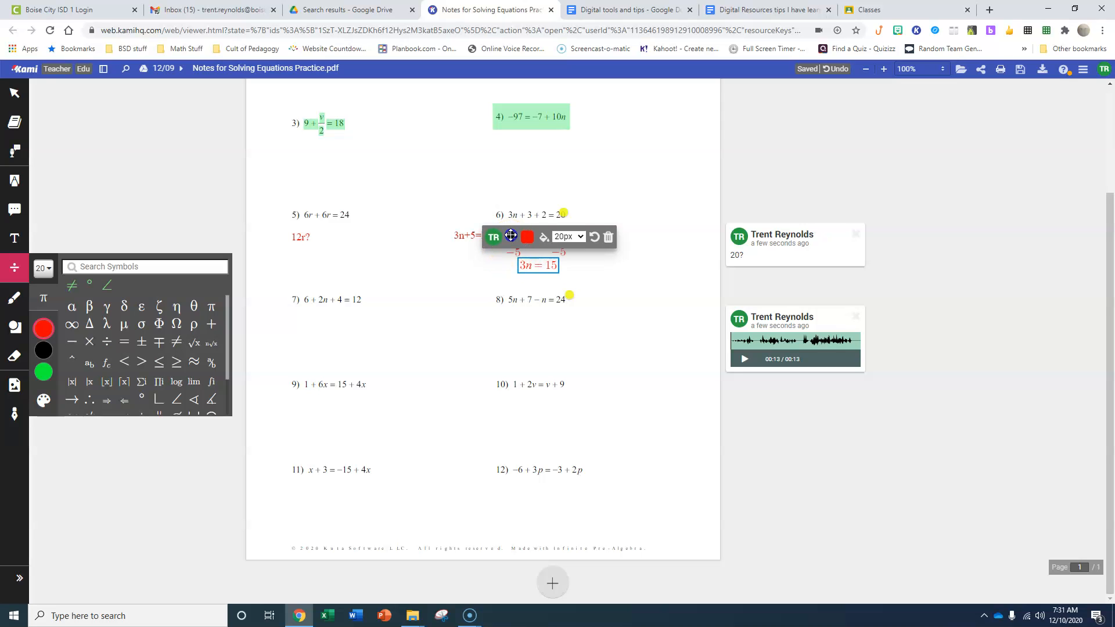
# Add a red fraction equation reading 3n/3 = 15/3 below 3n = 15, and move it beside that line, clear of equation 8
pyautogui.click(516, 280)
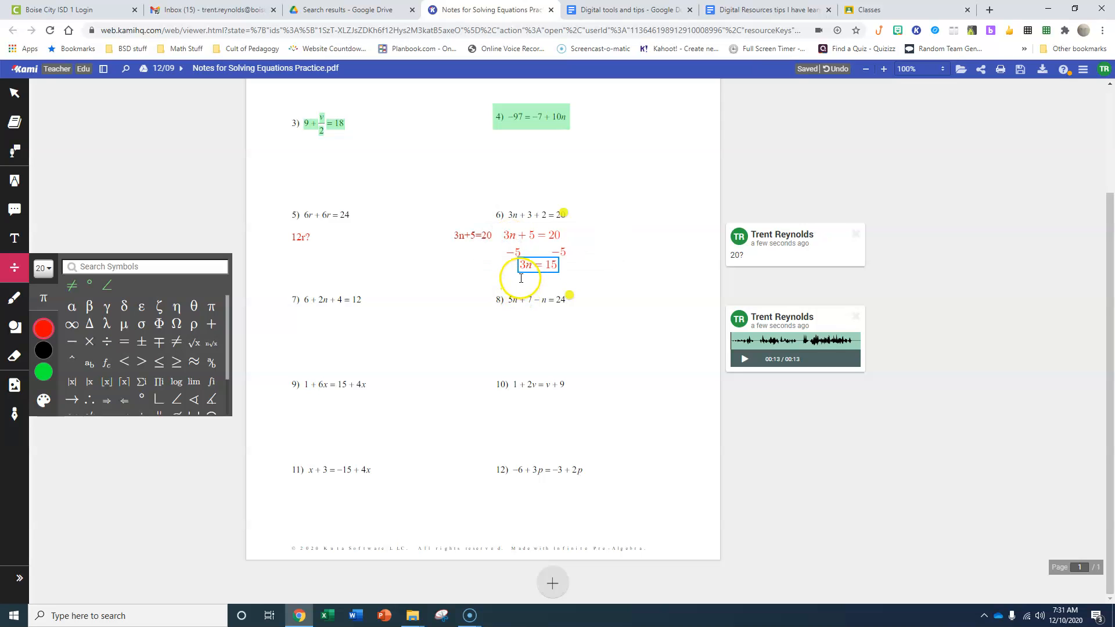
pyautogui.click(522, 275)
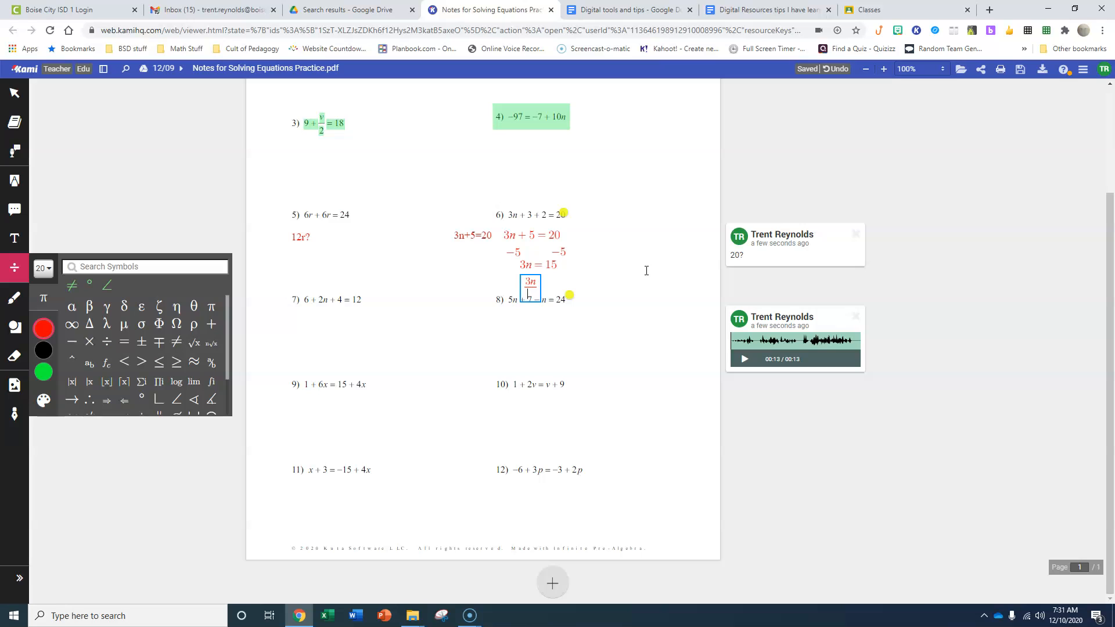
pyautogui.click(742, 254)
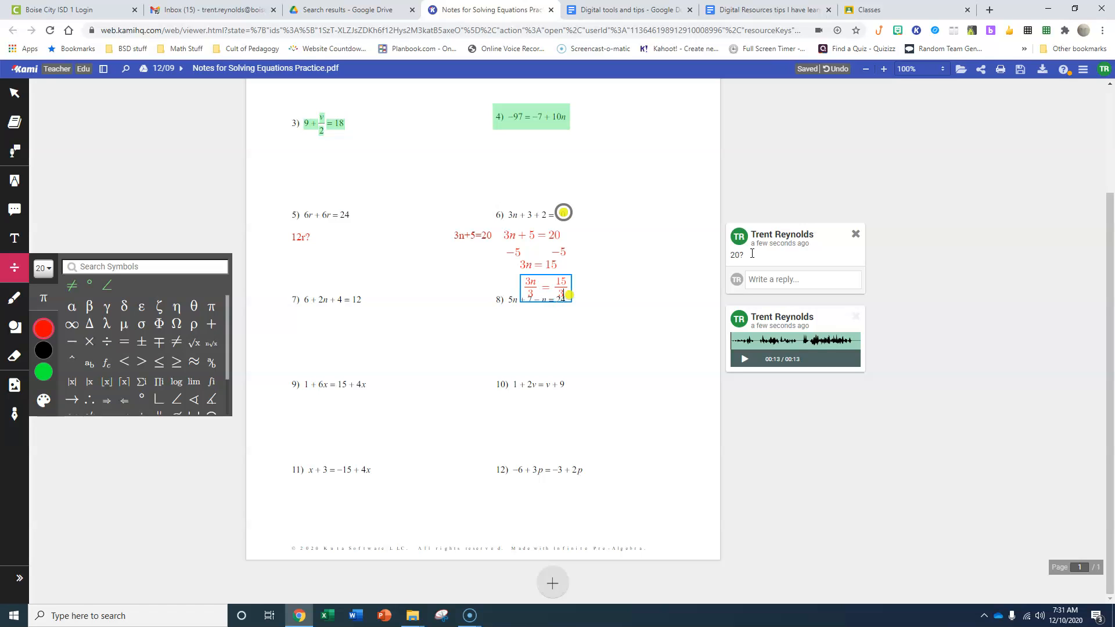
pyautogui.click(545, 288)
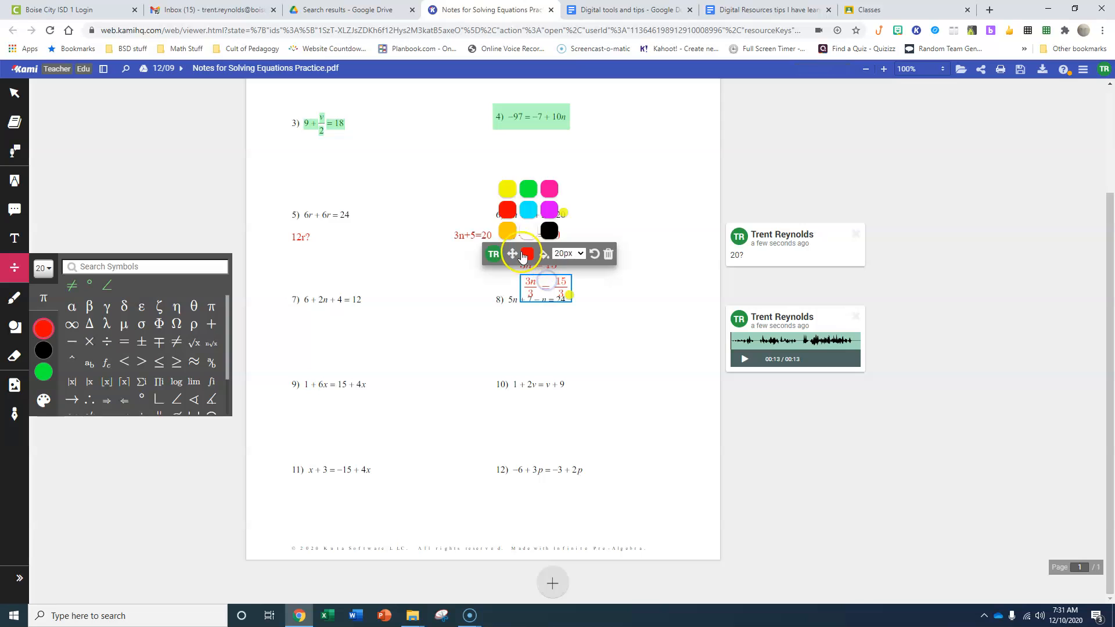
pyautogui.moveTo(509, 253); pyautogui.dragTo(568, 231)
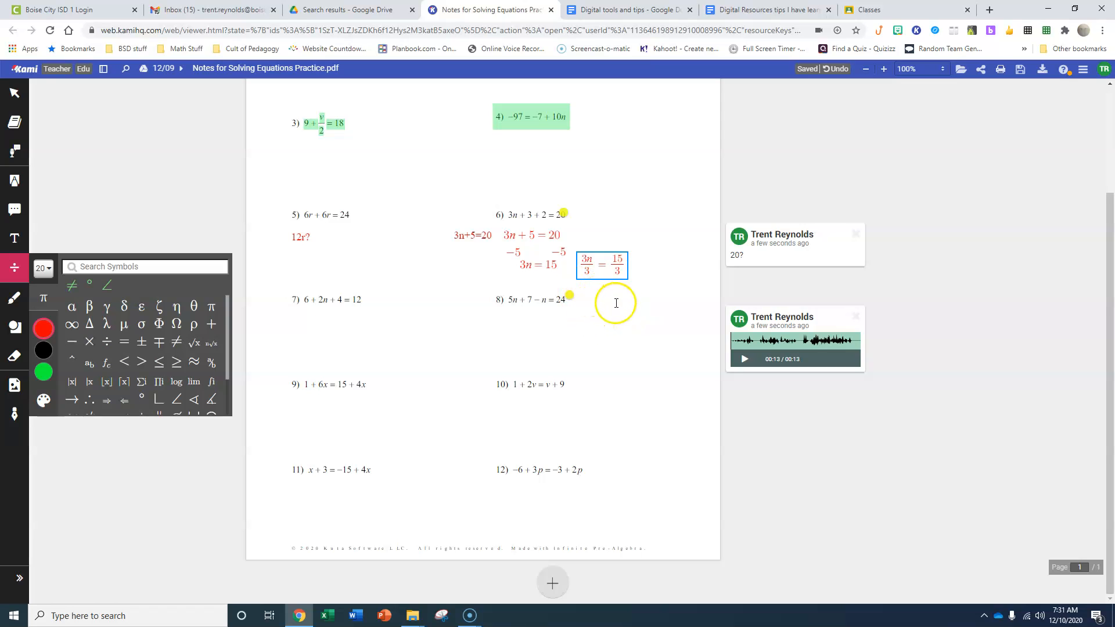
# Circle equations 8 and 7 freehand in pink, and draw a larger green freehand outline around equation 7
pyautogui.click(16, 302)
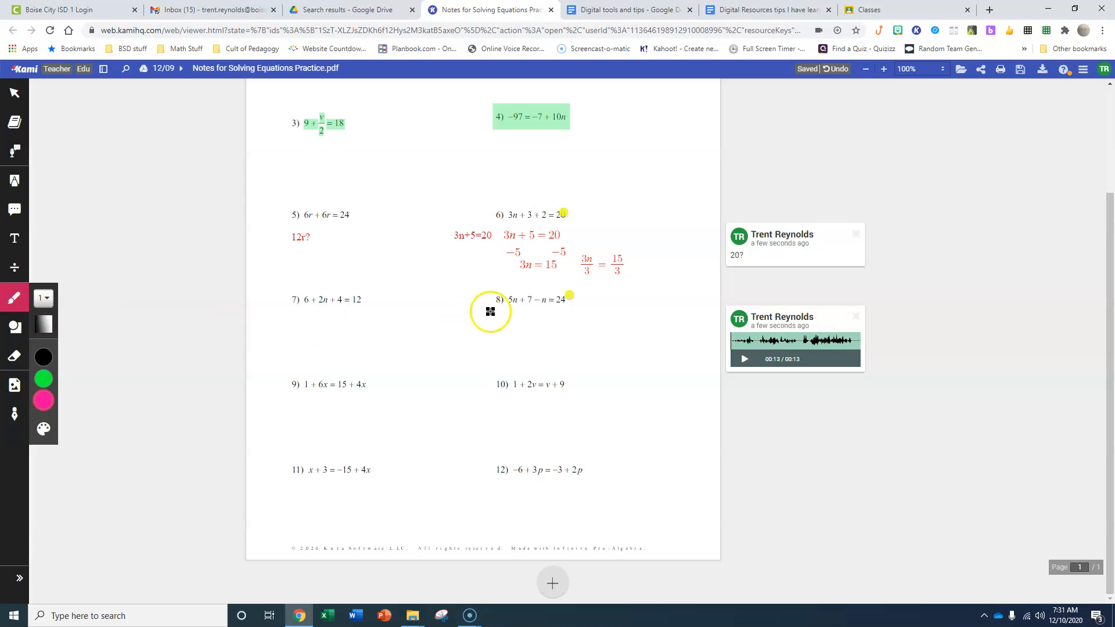
pyautogui.moveTo(565, 291)
pyautogui.mouseDown()
pyautogui.moveTo(477, 291)
pyautogui.moveTo(551, 287)
pyautogui.mouseUp()
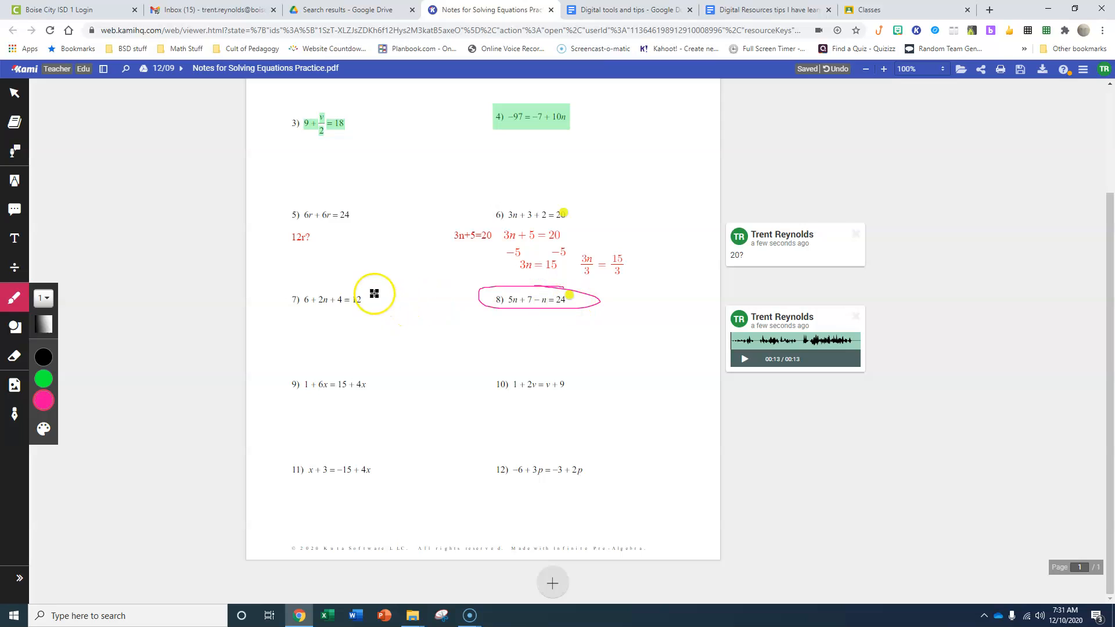
pyautogui.moveTo(363, 285); pyautogui.dragTo(273, 284)
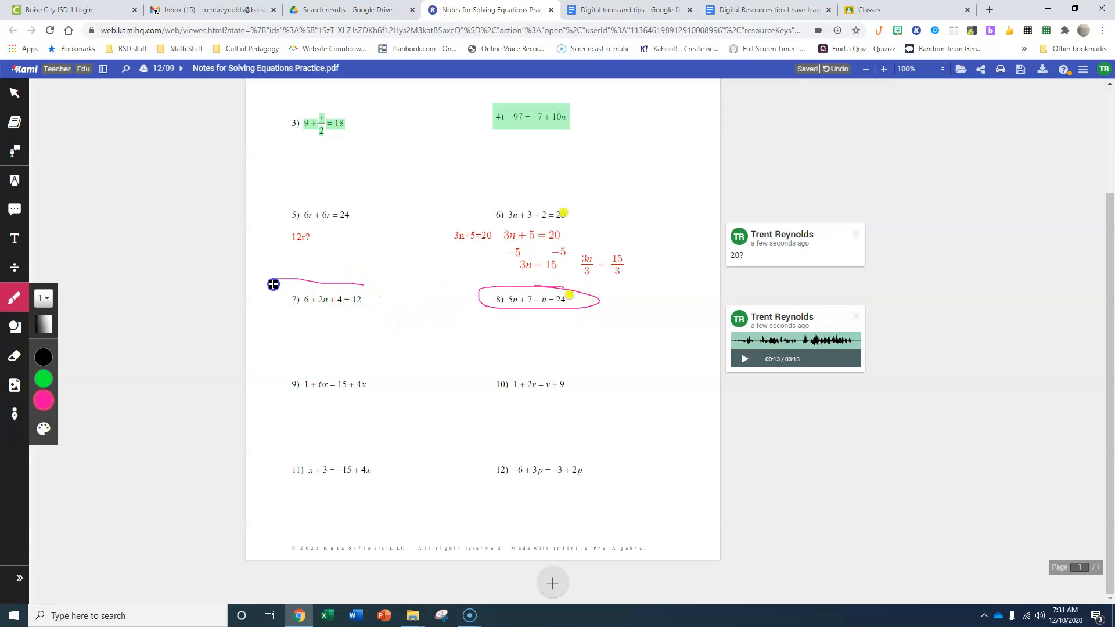
pyautogui.moveTo(356, 284); pyautogui.dragTo(363, 285)
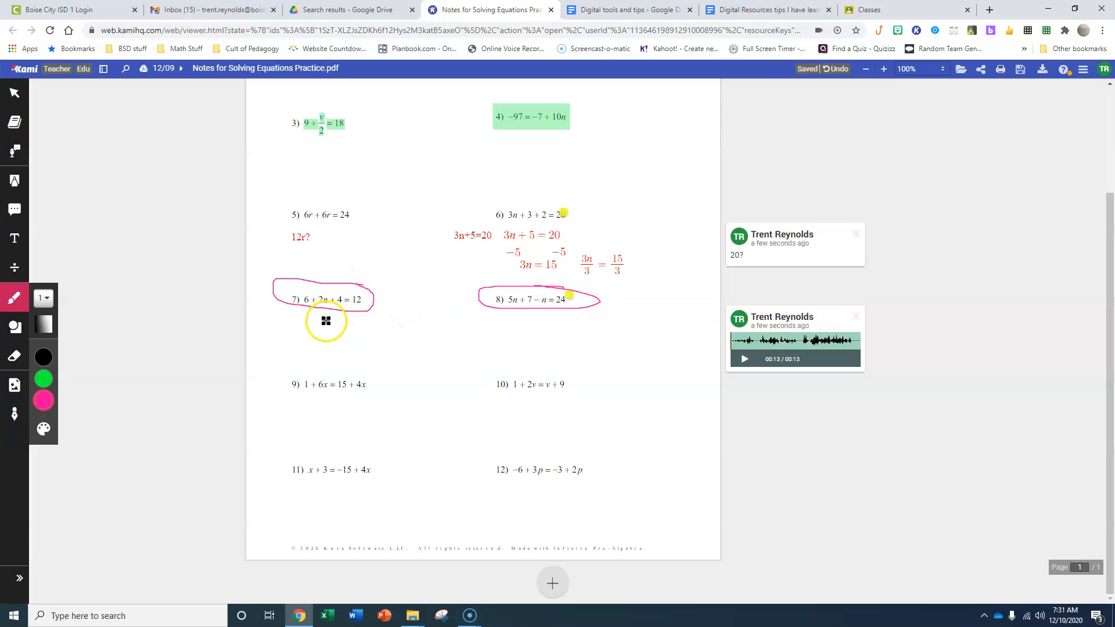
pyautogui.click(44, 379)
pyautogui.moveTo(319, 314)
pyautogui.mouseDown()
pyautogui.moveTo(287, 314)
pyautogui.moveTo(400, 249)
pyautogui.moveTo(297, 309)
pyautogui.mouseUp()
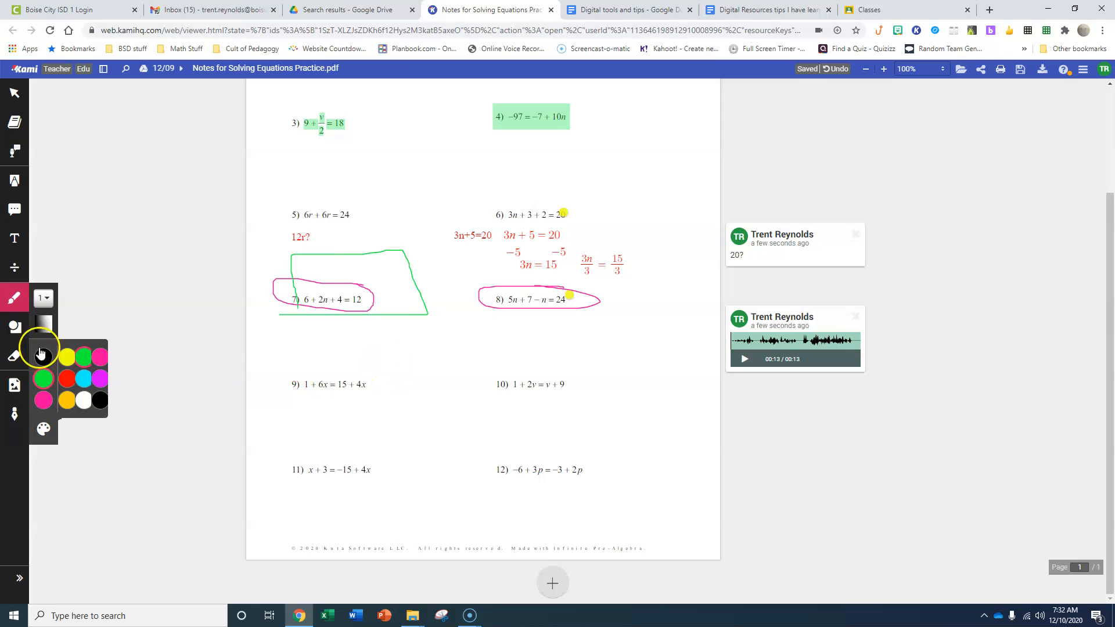
# Draw a wide black rectangle between equations 7 and 9, and a black square between the columns at the same height
pyautogui.click(16, 330)
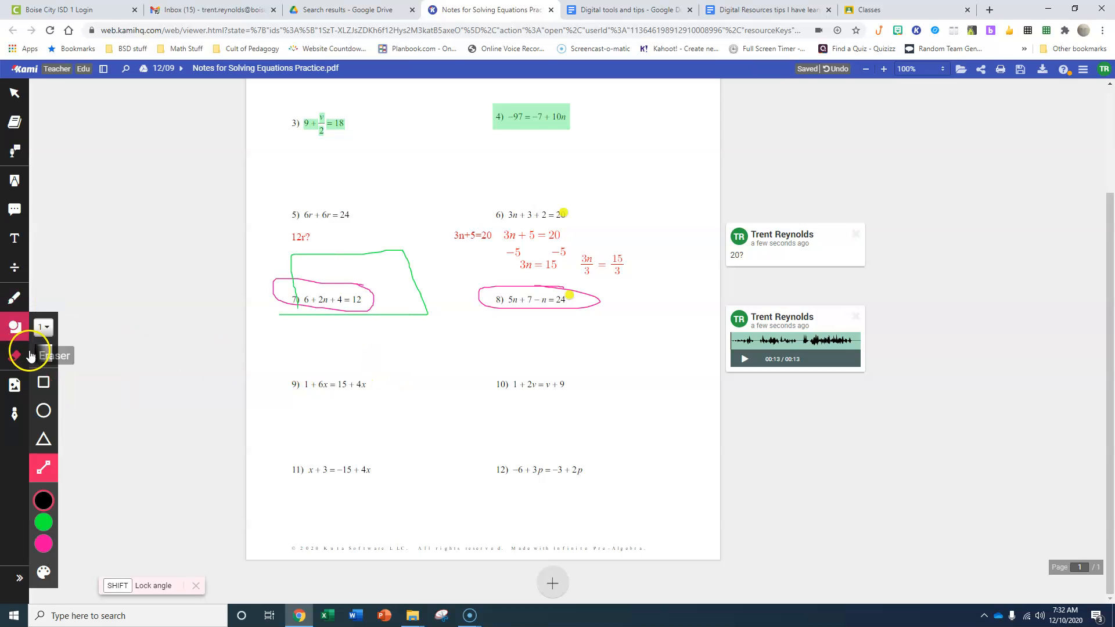
pyautogui.click(44, 383)
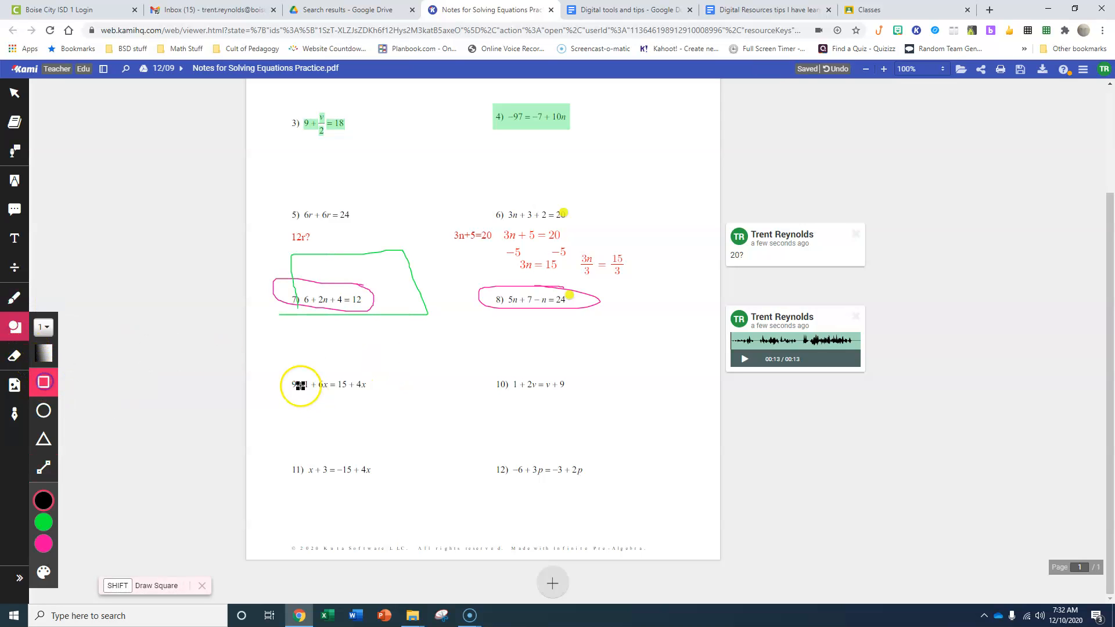
pyautogui.moveTo(284, 336)
pyautogui.mouseDown()
pyautogui.moveTo(310, 363)
pyautogui.moveTo(427, 365)
pyautogui.mouseUp()
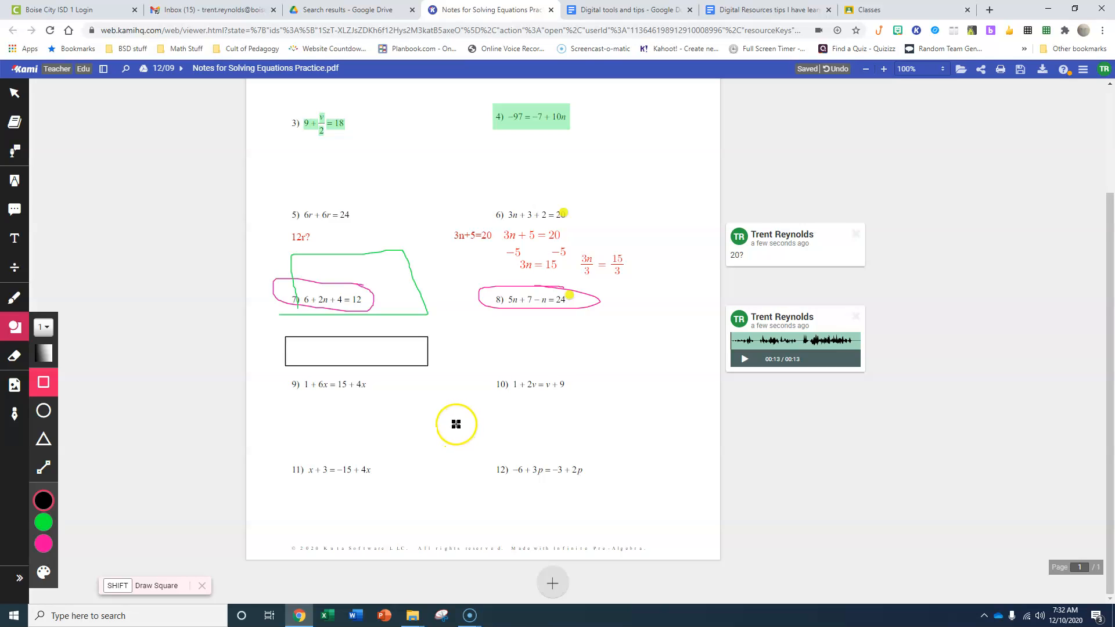
pyautogui.moveTo(462, 325); pyautogui.dragTo(506, 381)
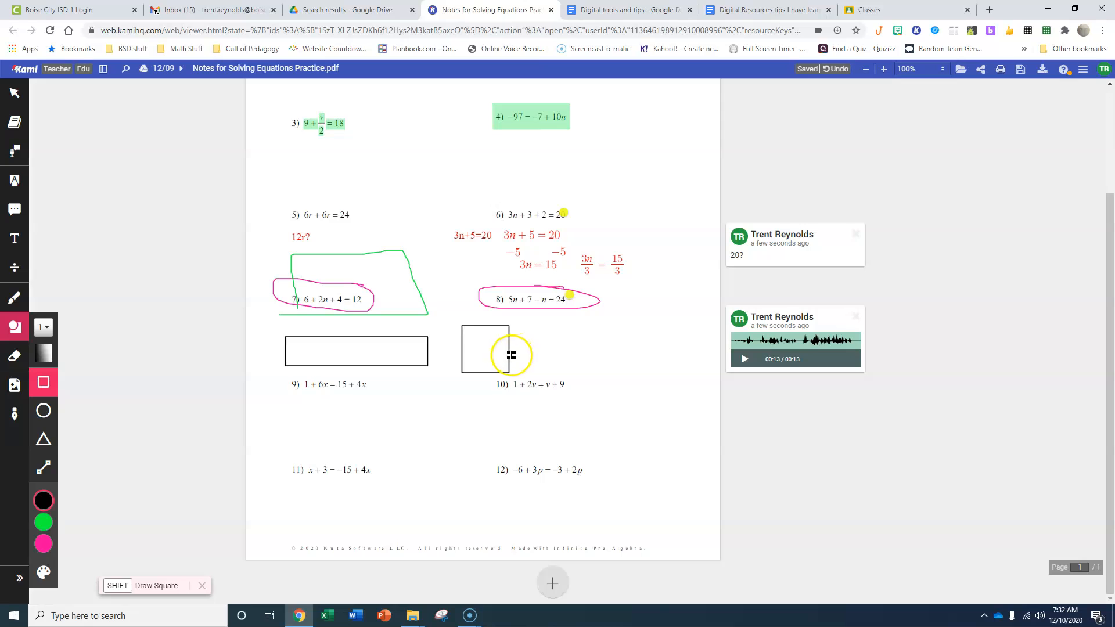
# Draw a flat black ellipse between equations 8 and 10, and a large black circle directly beneath it
pyautogui.click(48, 413)
pyautogui.moveTo(564, 323); pyautogui.dragTo(673, 351)
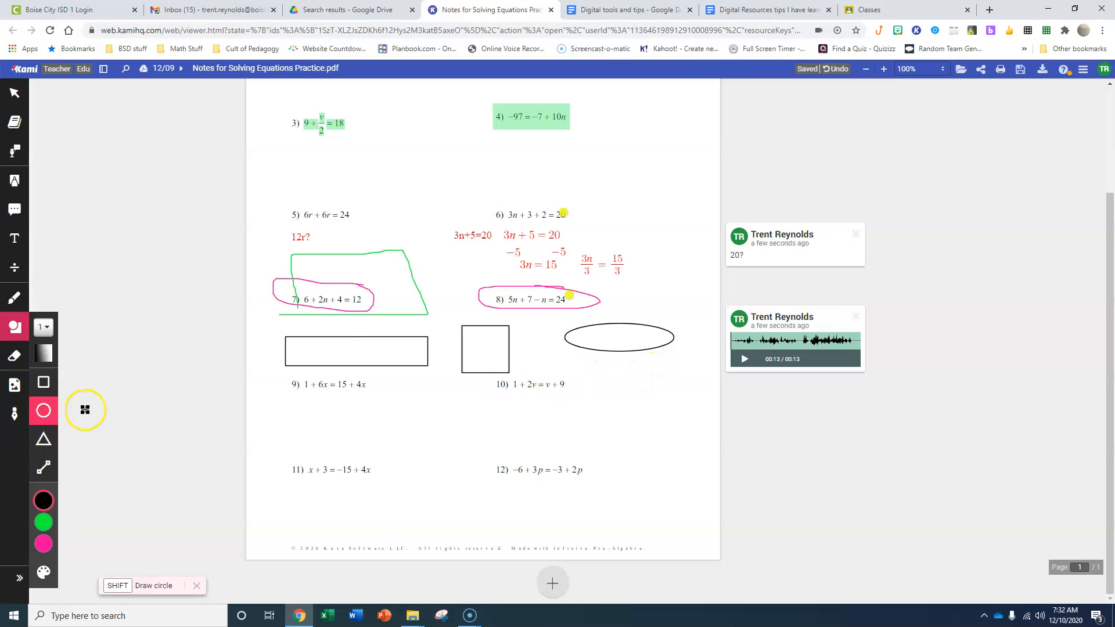
pyautogui.moveTo(583, 360); pyautogui.dragTo(622, 432)
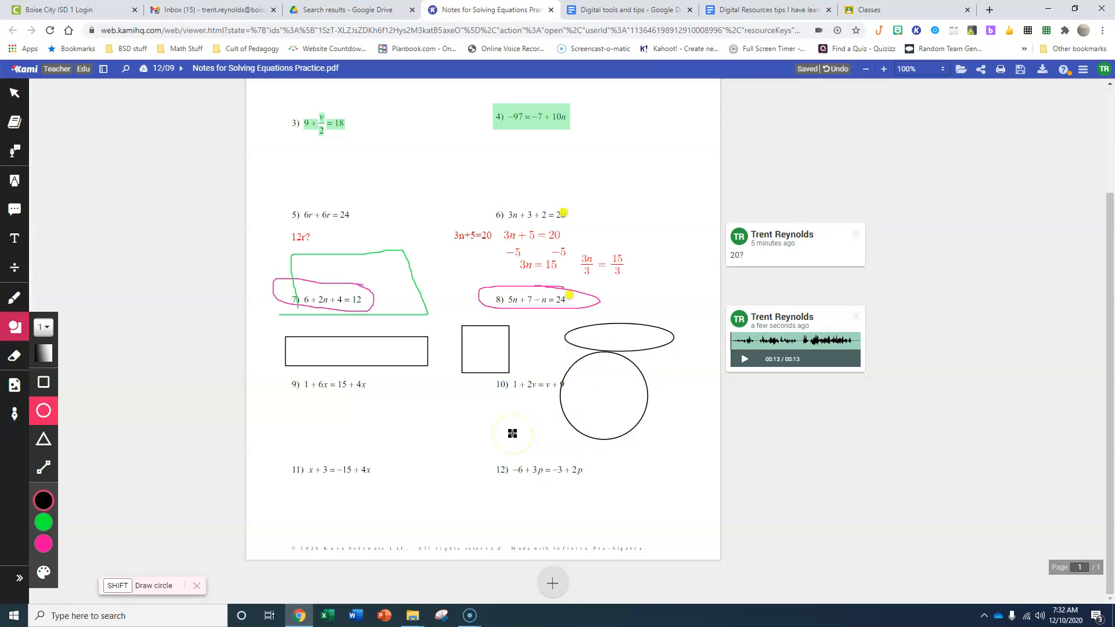
# Draw a black right triangle between equations 9 and 11, and a black isosceles triangle beside it
pyautogui.click(43, 439)
pyautogui.moveTo(315, 406); pyautogui.dragTo(404, 455)
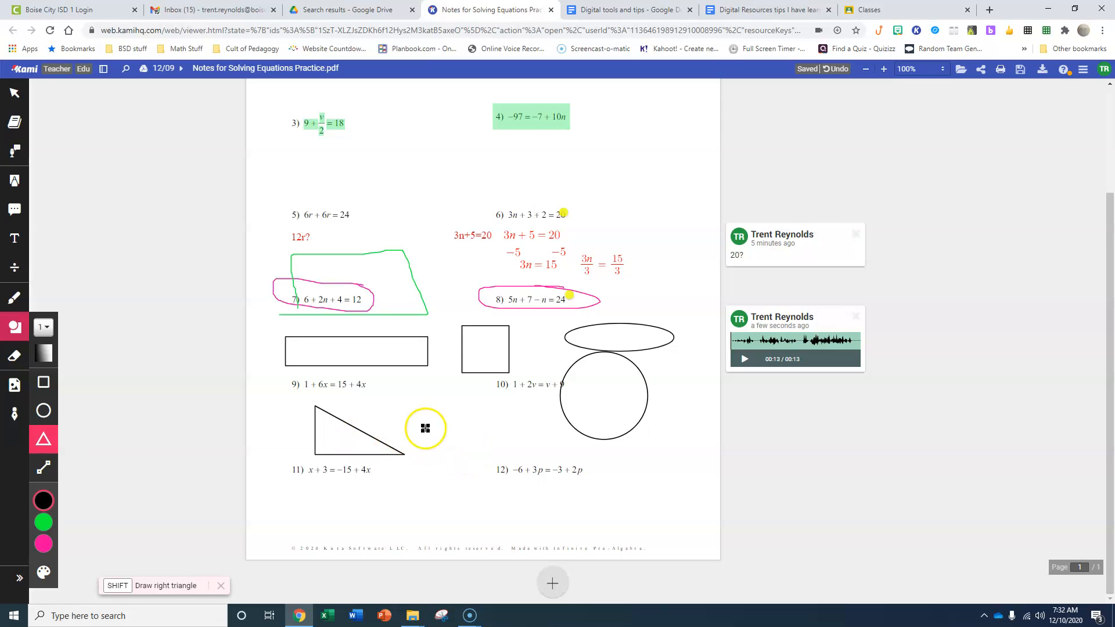
pyautogui.moveTo(446, 374); pyautogui.dragTo(420, 456)
pyautogui.moveTo(423, 472)
pyautogui.mouseDown()
pyautogui.moveTo(412, 435)
pyautogui.moveTo(374, 415)
pyautogui.moveTo(416, 438)
pyautogui.mouseUp()
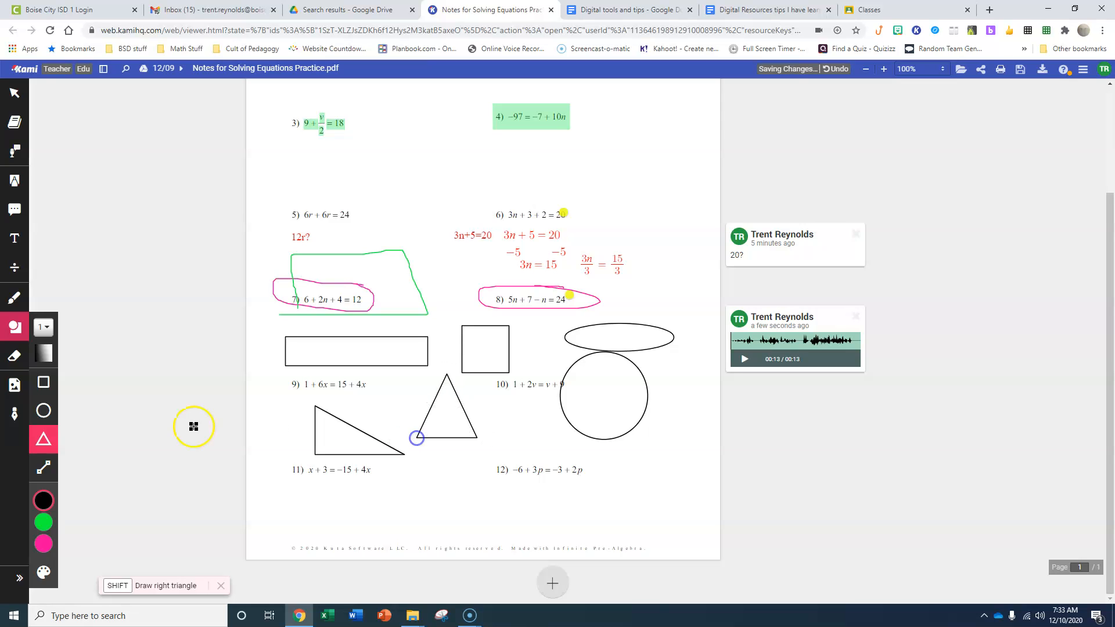
# Draw a slightly slanted black straight line under equation 9, and a horizontal one under the −5 terms below equation 6
pyautogui.click(44, 468)
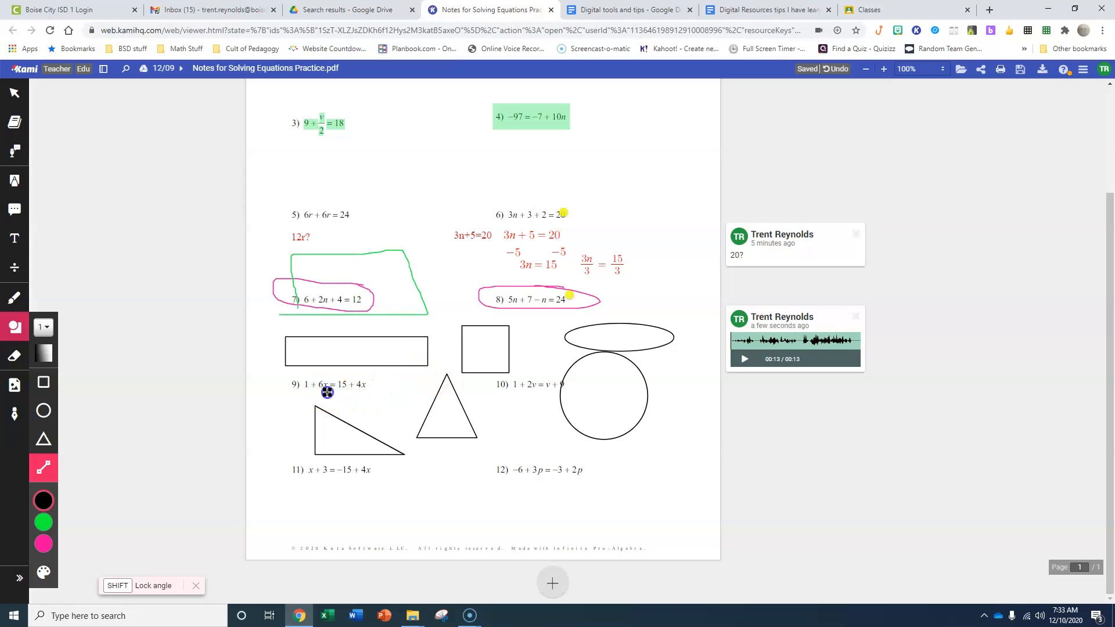
pyautogui.moveTo(434, 396); pyautogui.dragTo(434, 396)
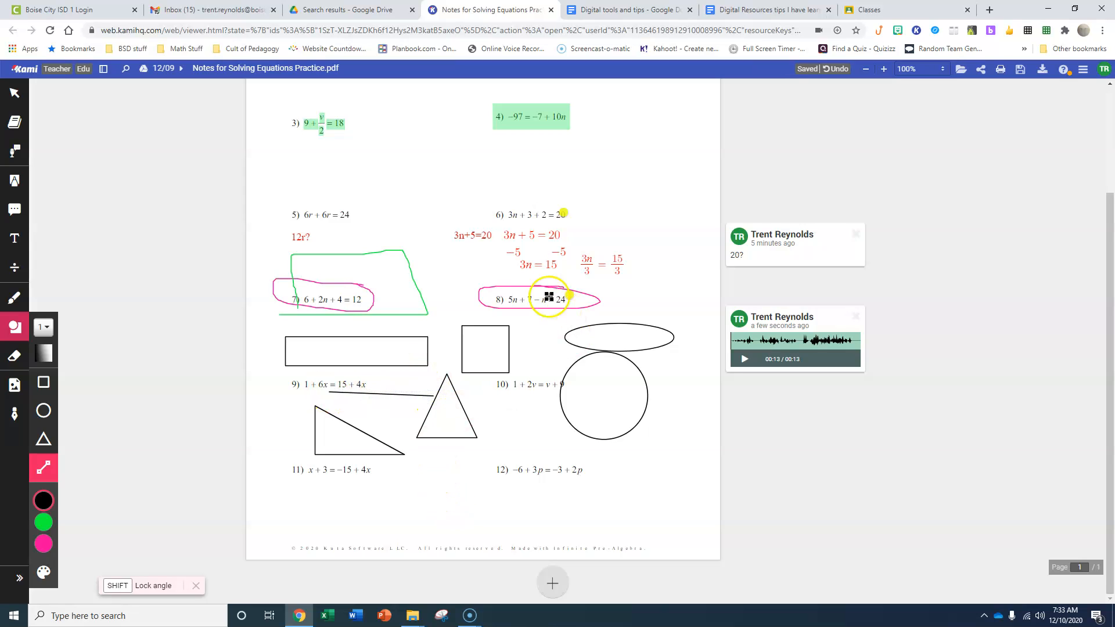
pyautogui.moveTo(484, 256); pyautogui.dragTo(589, 257)
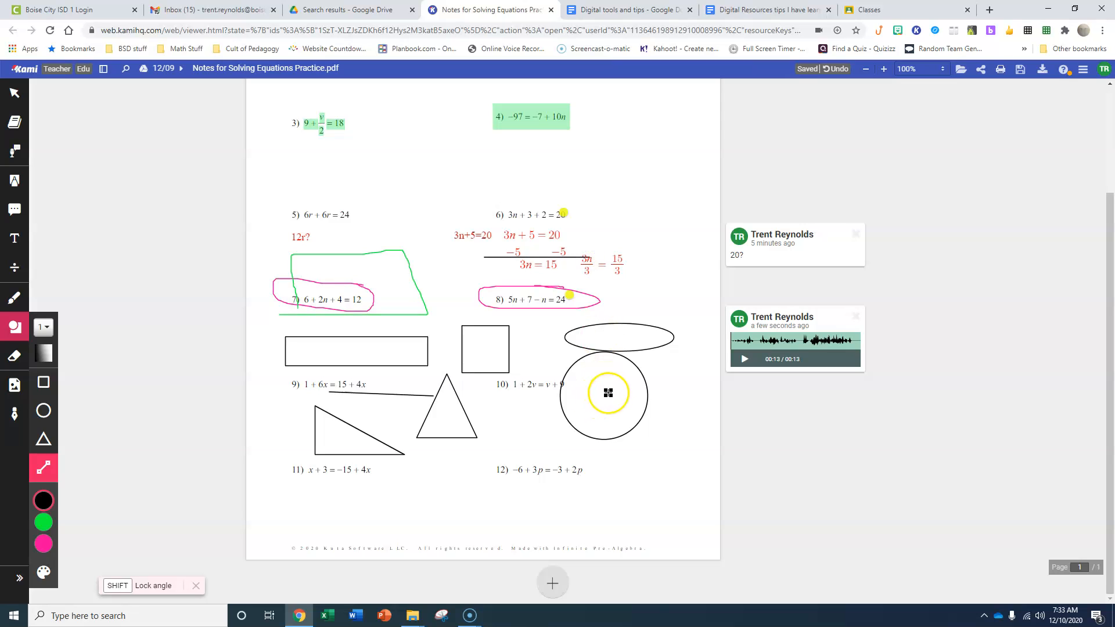
# Erase the drawn shapes, straight lines, freehand outlines and equation 4's green box highlight, and try erasing equation 6's red work and equation 3's highlight
pyautogui.click(15, 356)
pyautogui.moveTo(281, 433)
pyautogui.mouseDown()
pyautogui.moveTo(604, 386)
pyautogui.moveTo(535, 354)
pyautogui.moveTo(294, 391)
pyautogui.moveTo(356, 287)
pyautogui.moveTo(550, 234)
pyautogui.moveTo(498, 263)
pyautogui.moveTo(547, 145)
pyautogui.moveTo(475, 134)
pyautogui.mouseUp()
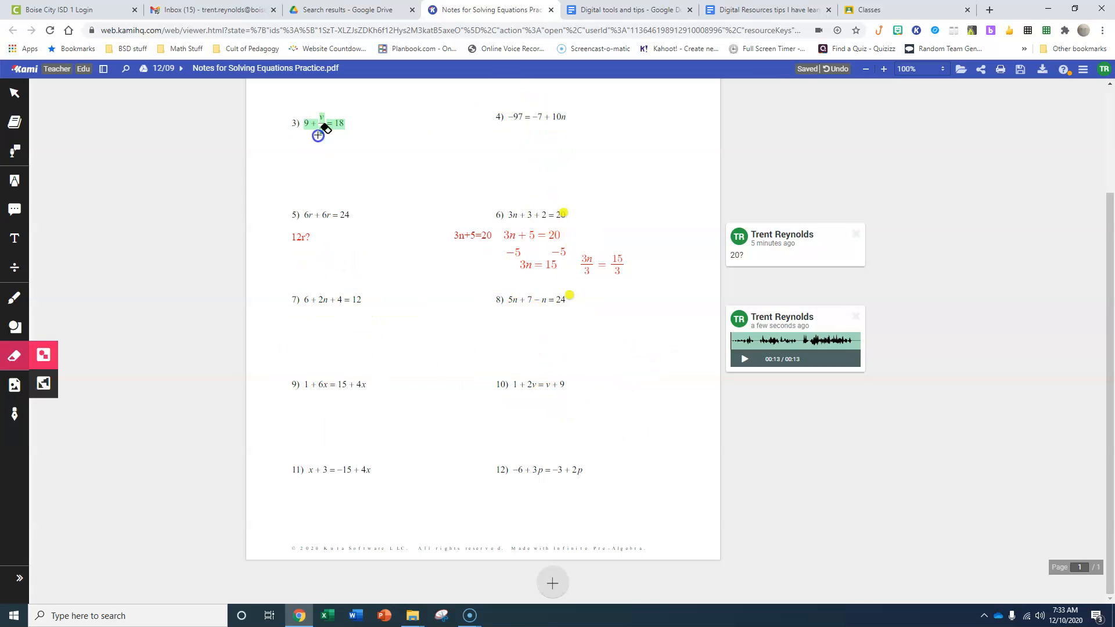
pyautogui.click(561, 257)
pyautogui.moveTo(502, 265); pyautogui.dragTo(422, 219)
pyautogui.moveTo(306, 127); pyautogui.dragTo(346, 124)
# Delete the green text highlight on equation 3, the yellow one on equation 2 and the green one on equation 1
pyautogui.scroll(2, 110, 341)
pyautogui.scroll(1, 108, 341)
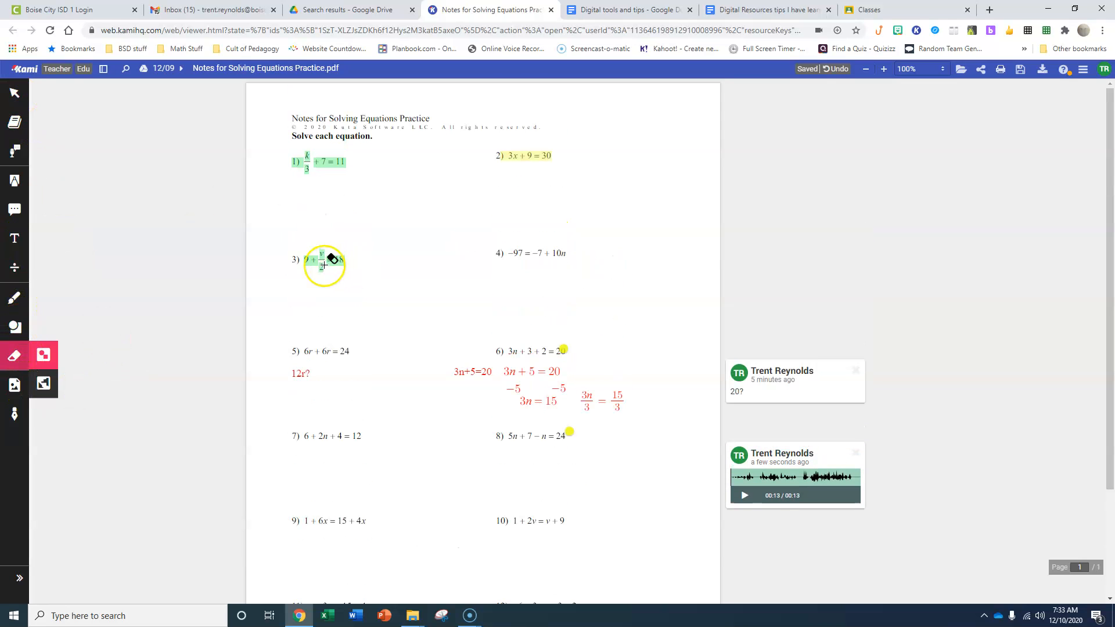
pyautogui.click(15, 93)
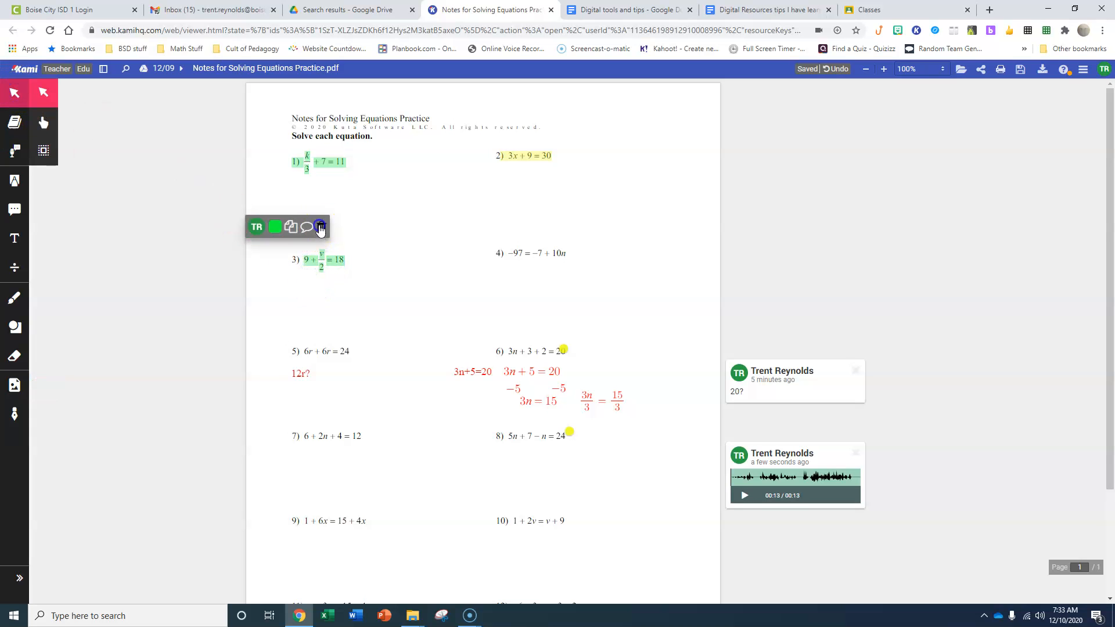
pyautogui.click(319, 227)
pyautogui.click(535, 156)
pyautogui.click(538, 156)
pyautogui.click(574, 122)
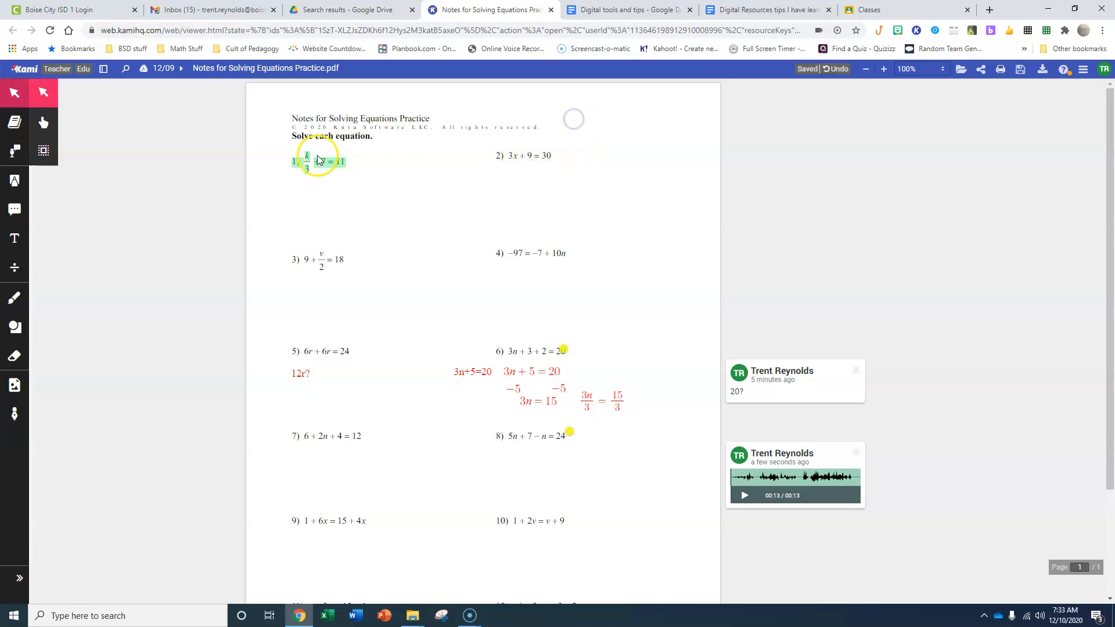
pyautogui.click(323, 158)
pyautogui.click(359, 124)
# Delete the red 3n+5=20 text box beside equation 6's work and the matching 3n + 5 = 20 equation annotation
pyautogui.click(469, 370)
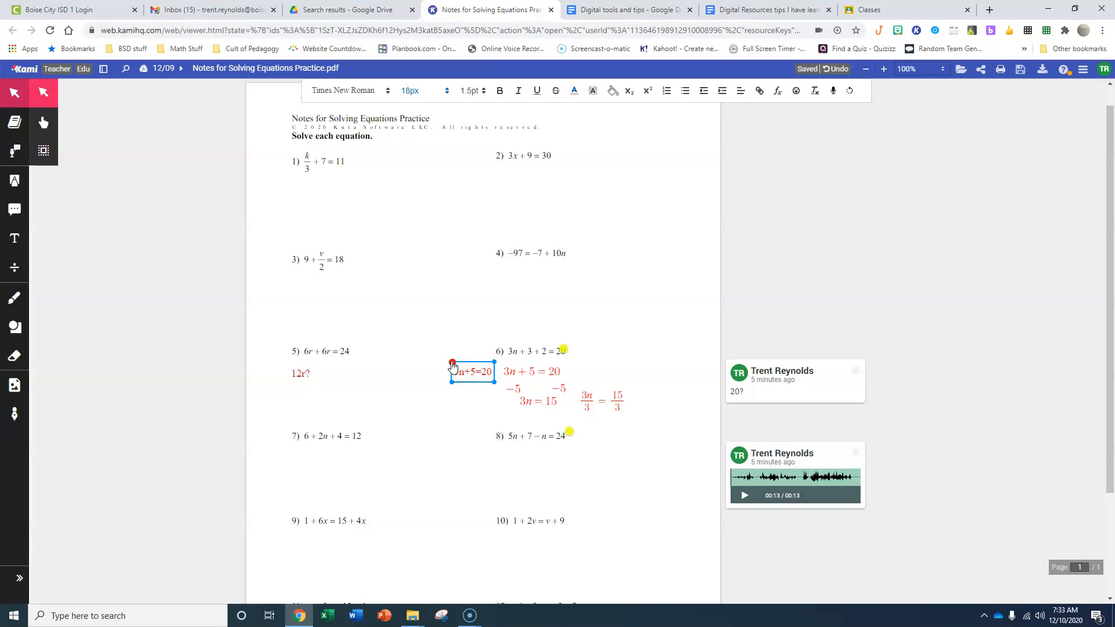
pyautogui.press('Delete')
pyautogui.click(522, 371)
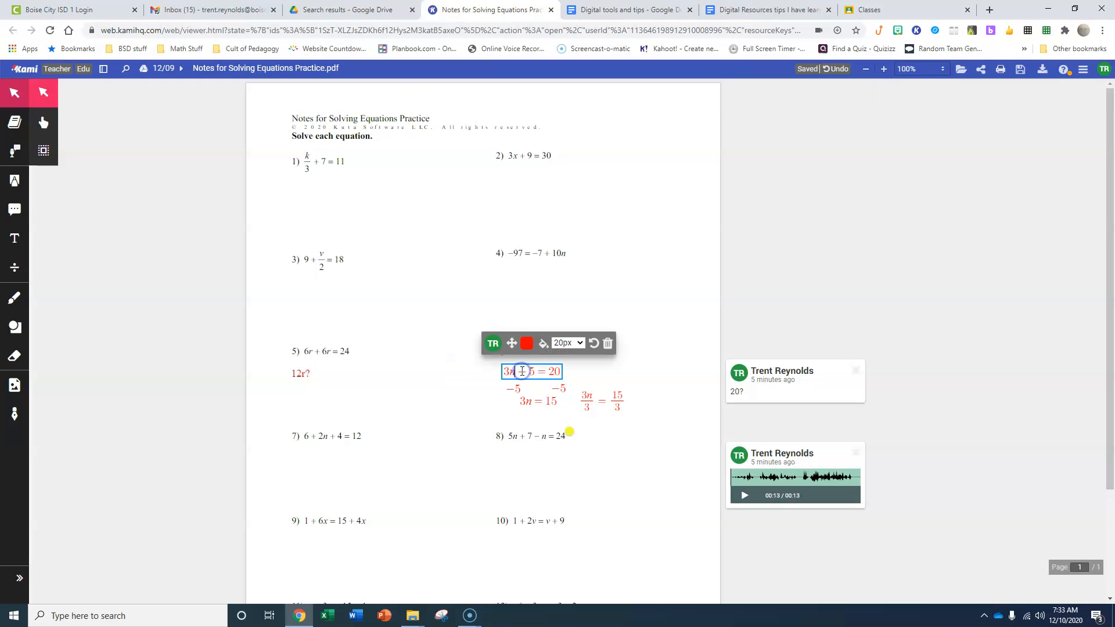
pyautogui.click(608, 343)
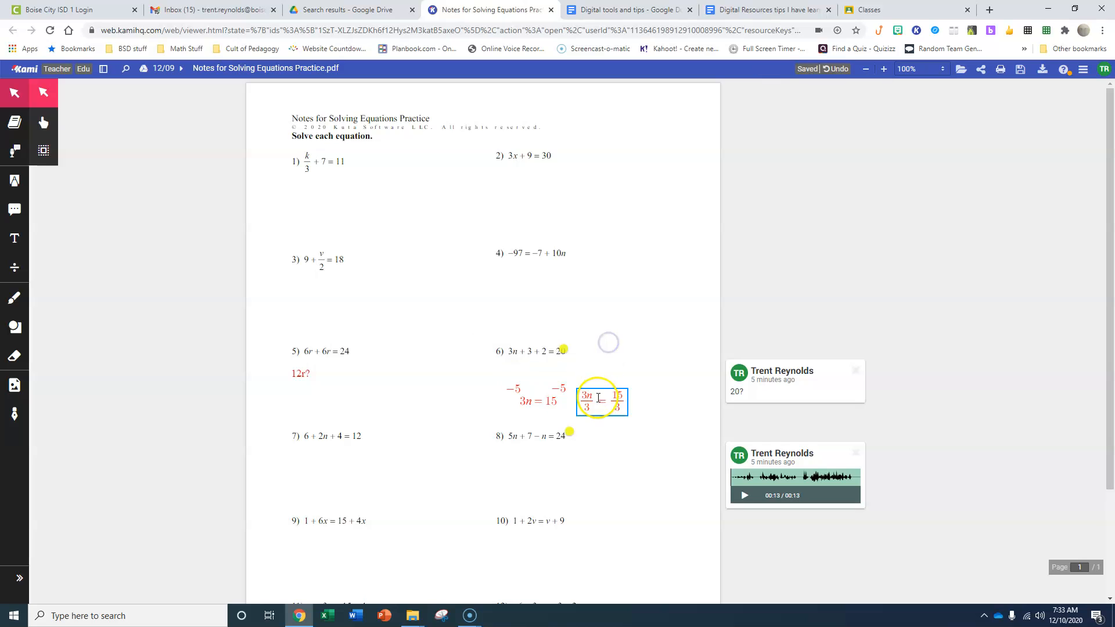
# Delete the red 3n = 15 equation annotation from the work below equation 6
pyautogui.click(510, 390)
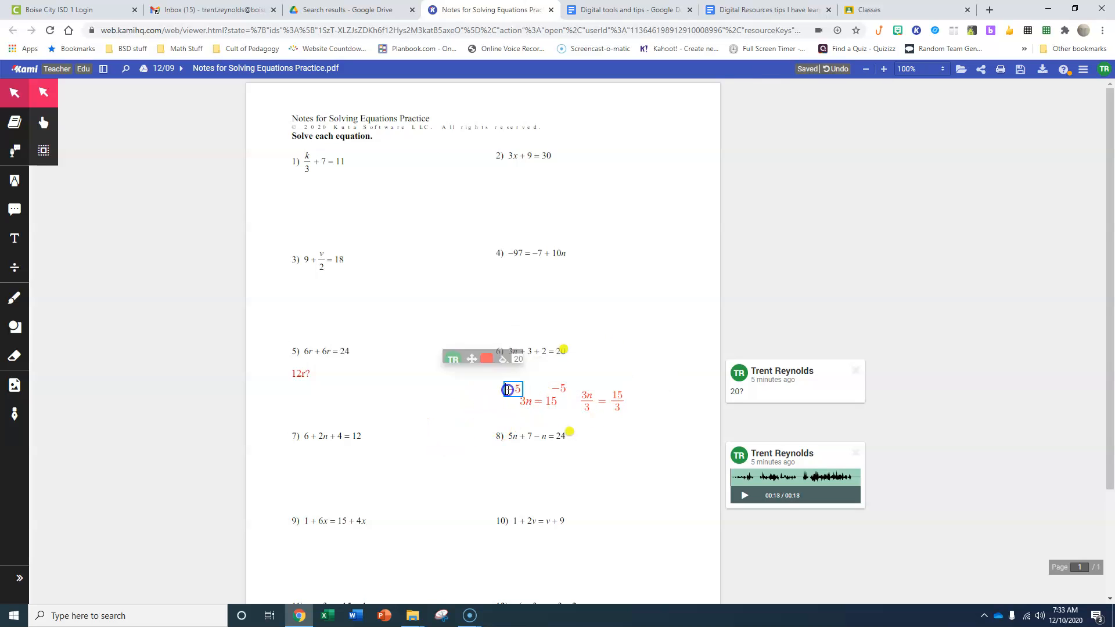
pyautogui.click(558, 389)
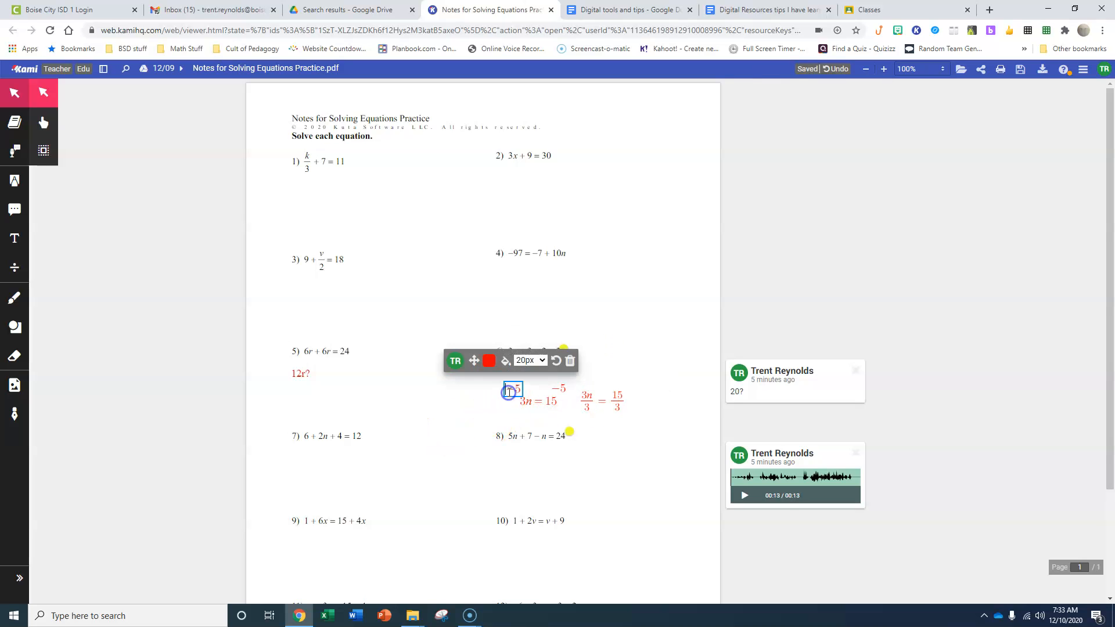
pyautogui.click(530, 400)
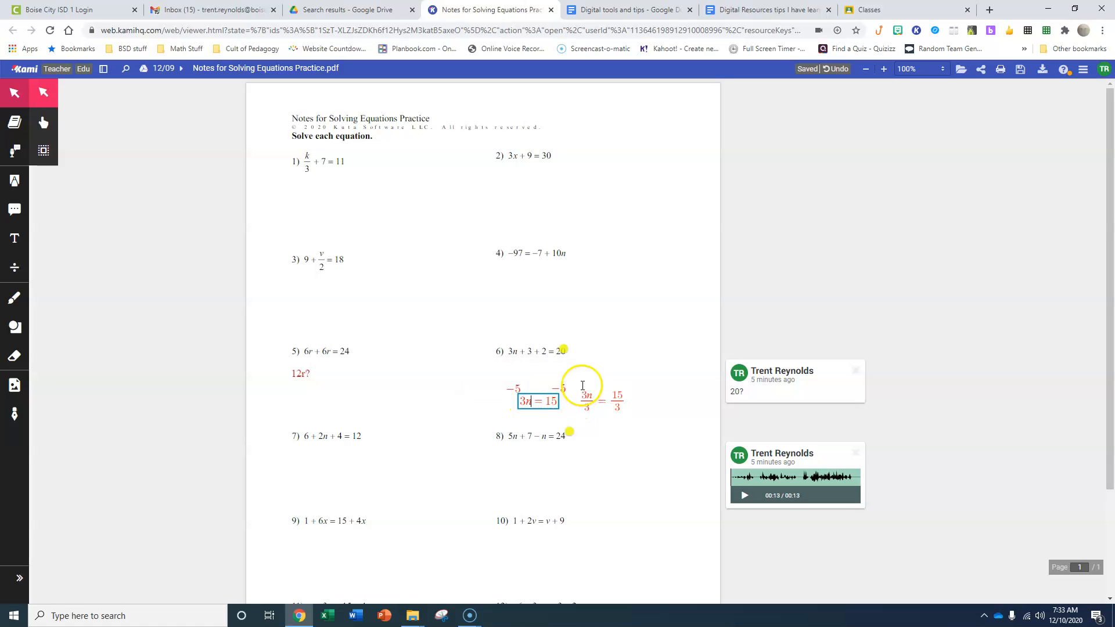
pyautogui.click(609, 370)
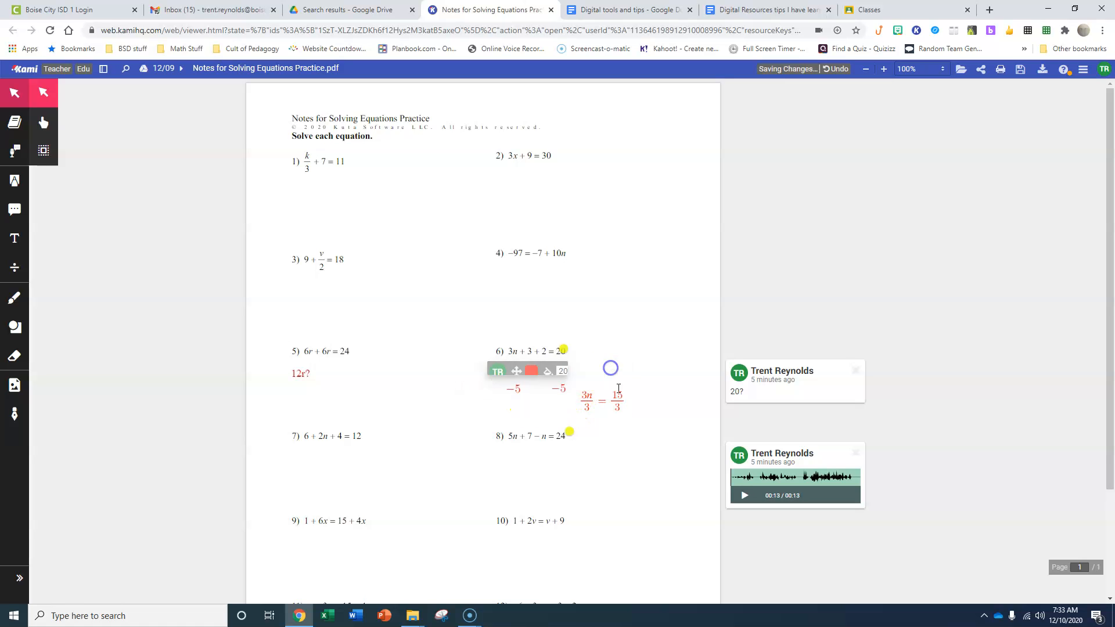
pyautogui.hotkey('ctrl', 'a')
pyautogui.click(461, 385)
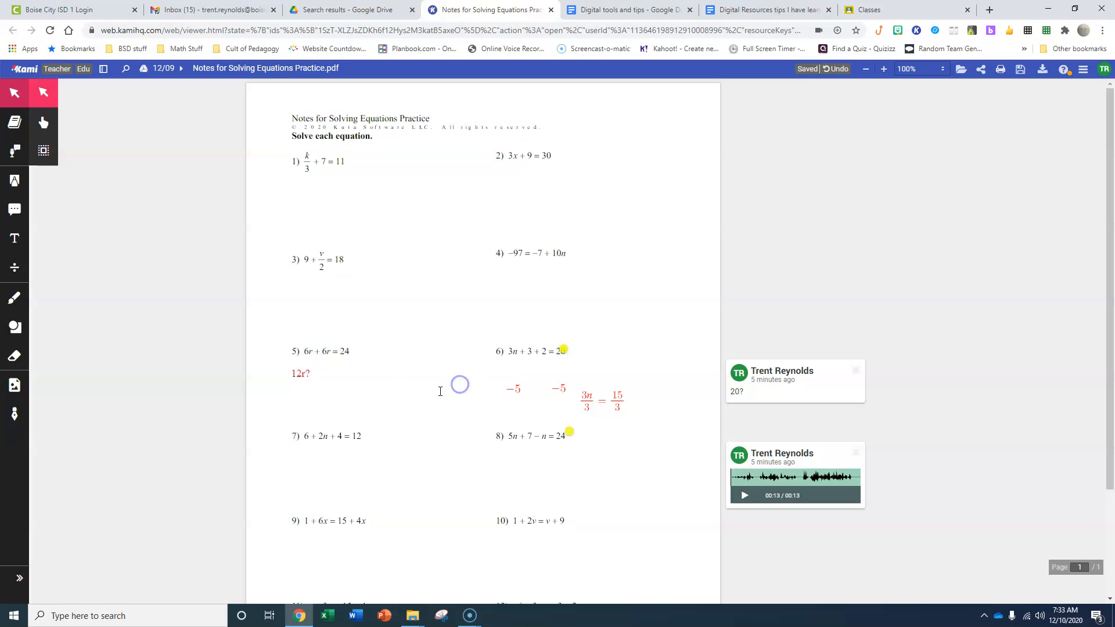